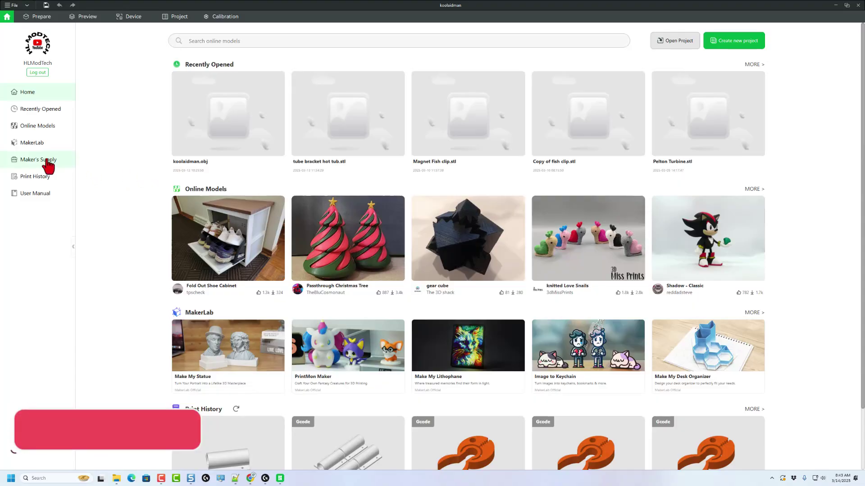
- Open the MakerLab page from the Bambu Studio Home sidebar and scroll down its listings
left_click(33, 143)
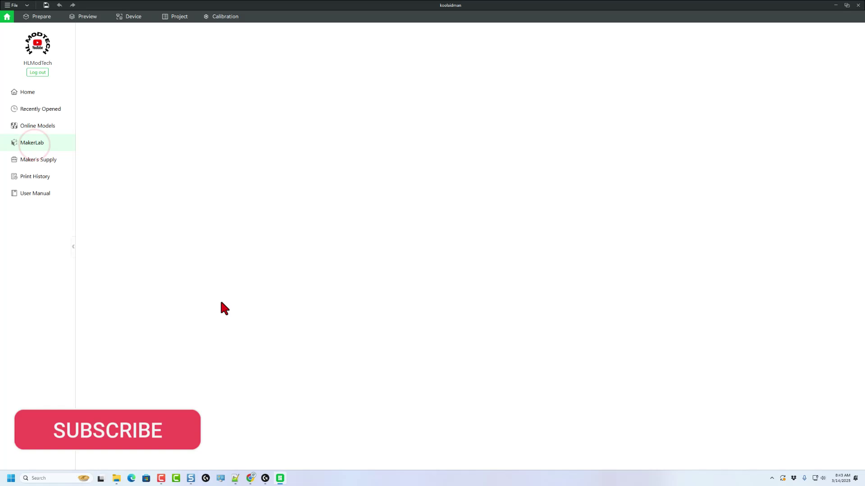
scroll(460, 323, "down", 3)
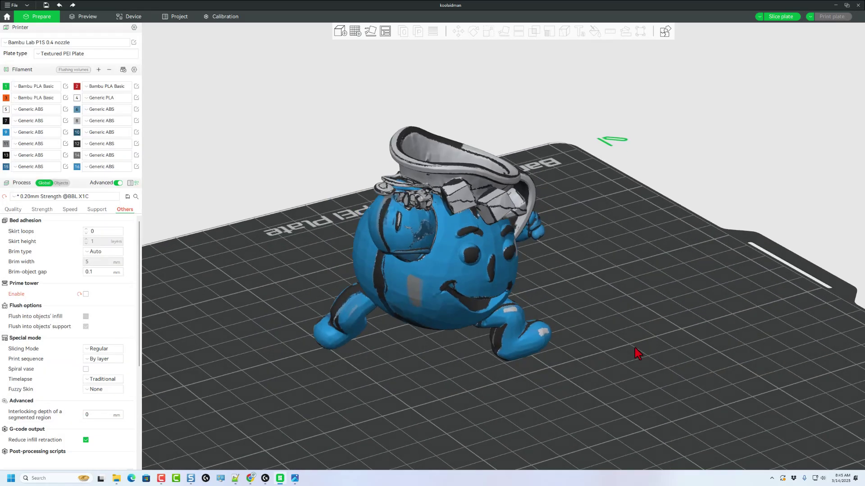
- Orbit the 64.9 × 80.0 × 74.7 mm kooladman.obj model to view it from the front
mouse_move(634, 348)
left_mouse_down()
mouse_move(613, 345)
mouse_move(622, 347)
left_mouse_up()
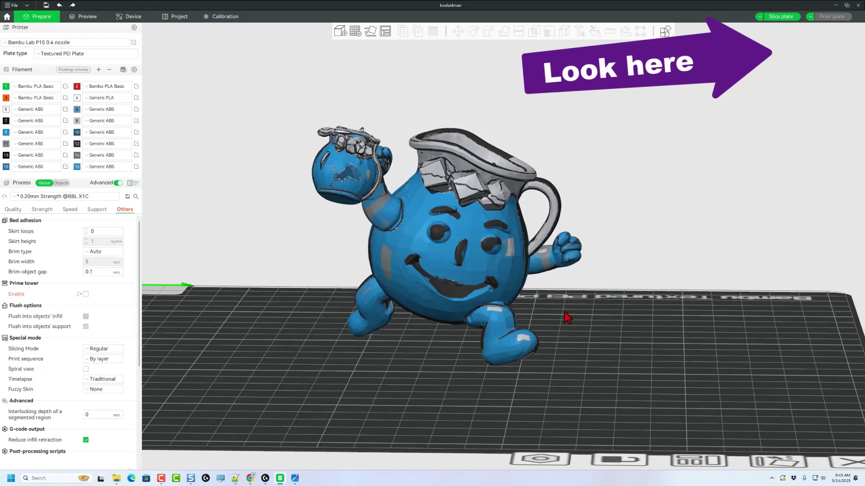
left_click_drag(554, 305, 552, 299)
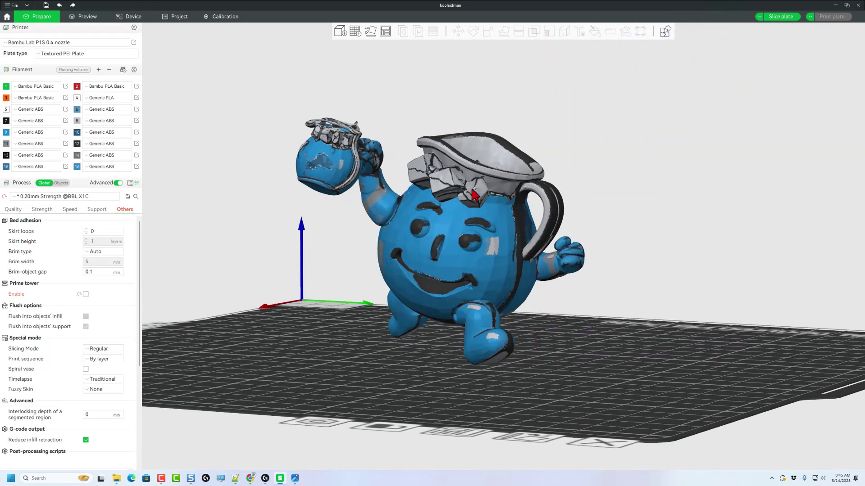
key("alt+Tab")
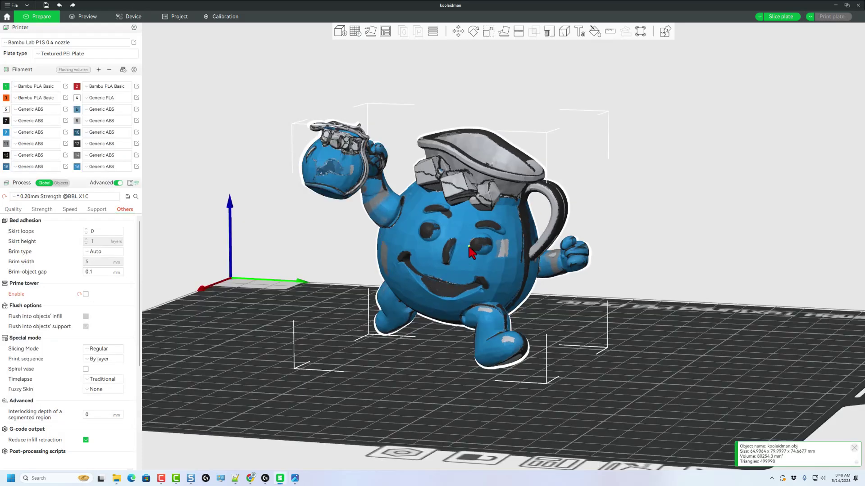
- Start Simplify Model on the Kool-Aid Man, then cancel it to keep all 499998 triangles
right_click(469, 251)
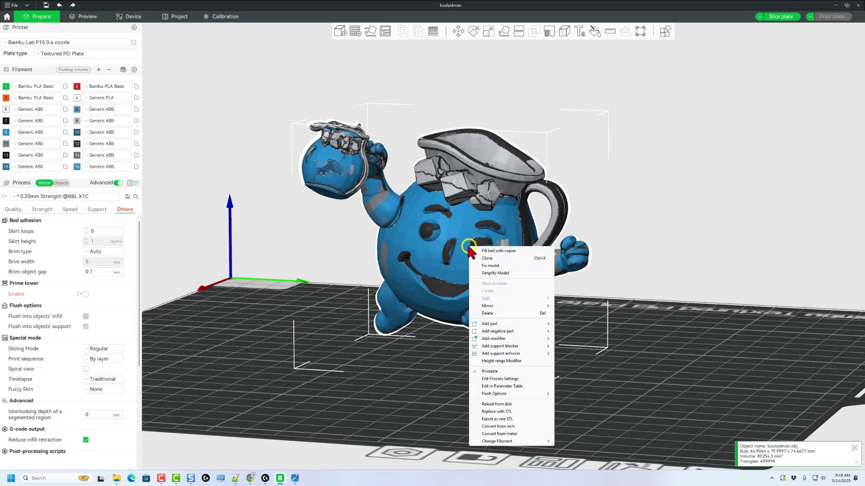
left_click(487, 273)
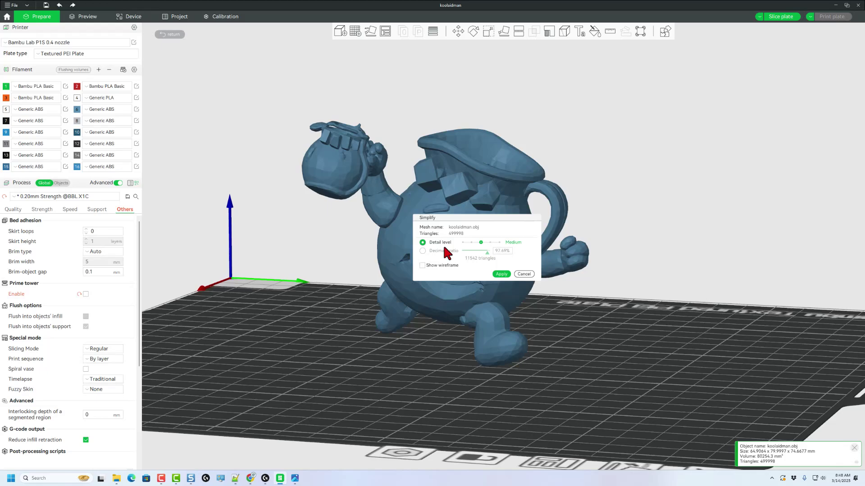
left_click(524, 274)
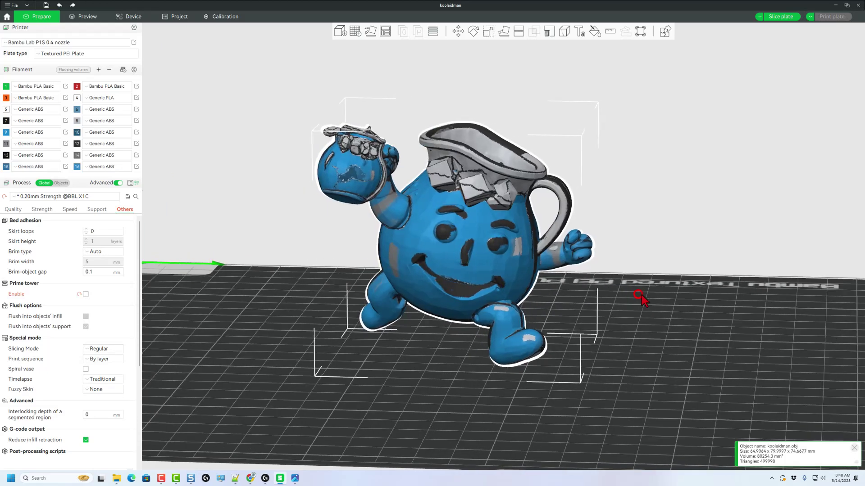
mouse_move(643, 295)
left_mouse_down()
mouse_move(628, 294)
mouse_move(628, 308)
mouse_move(634, 296)
mouse_move(431, 233)
mouse_move(630, 297)
left_mouse_up()
- Go from the File export options over to the Chrome search for meshmixer
left_click(12, 4)
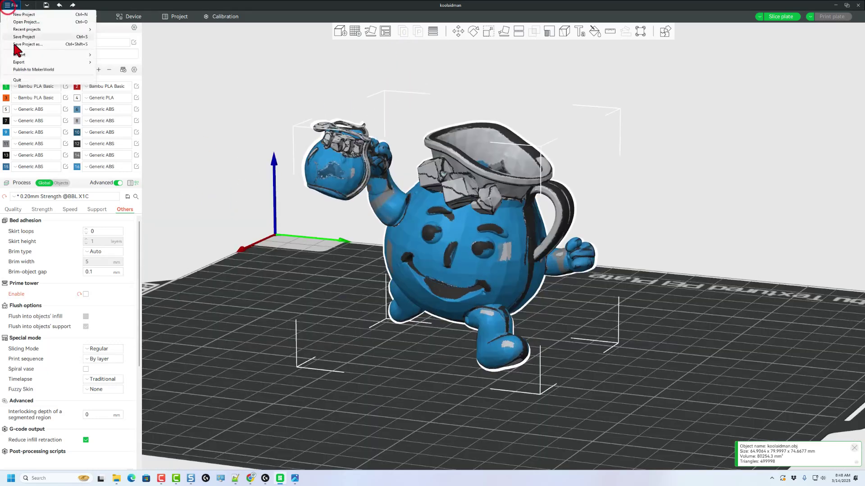
mouse_move(18, 62)
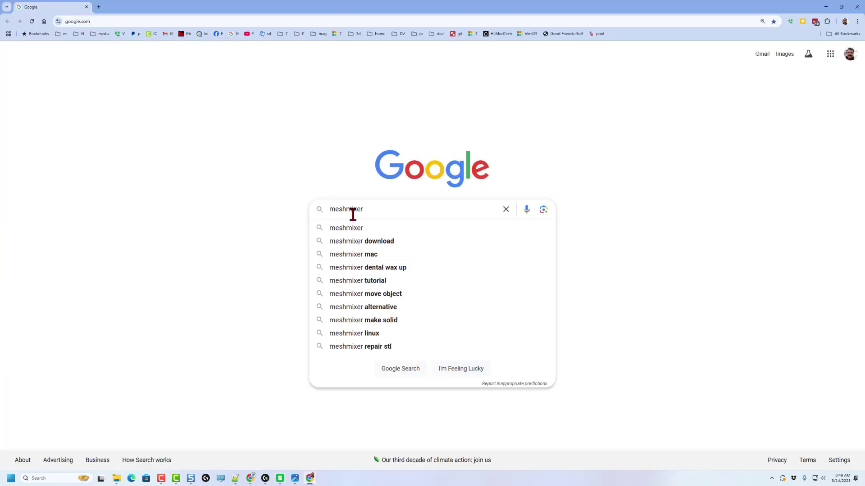
key("Return")
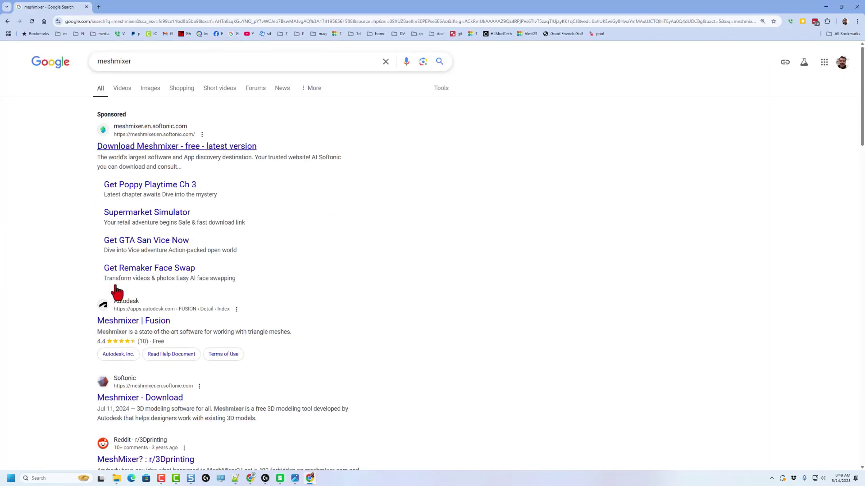
- Open the 'Meshmixer | Fusion' result from apps.autodesk.com
left_click(116, 322)
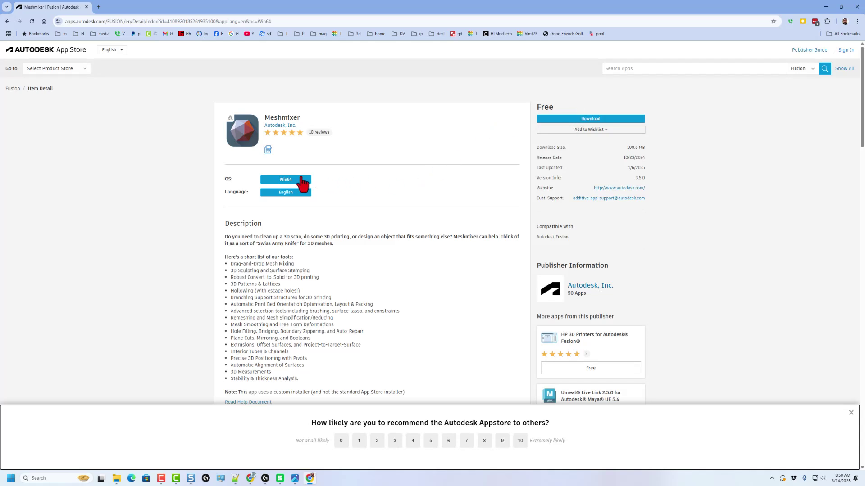
- Accept the licence terms and save Autodesk_Meshmixer_v3p5_Win64.exe (101 MB) into Downloads
left_click(604, 120)
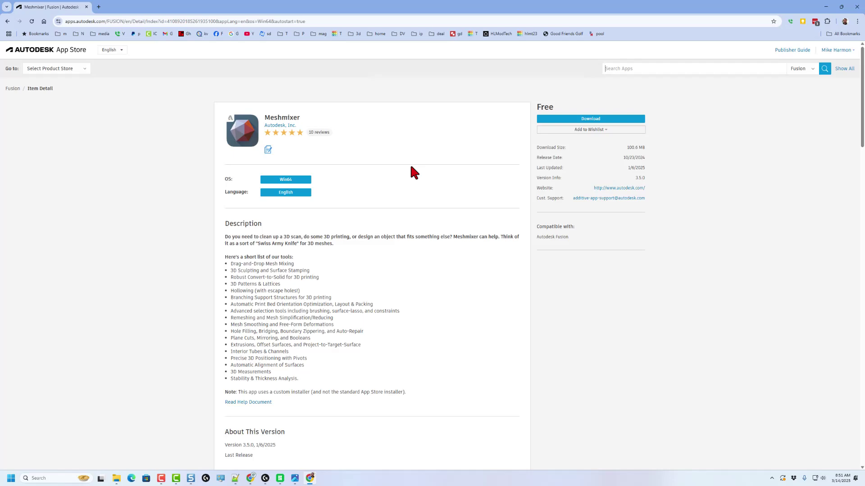
left_click(596, 119)
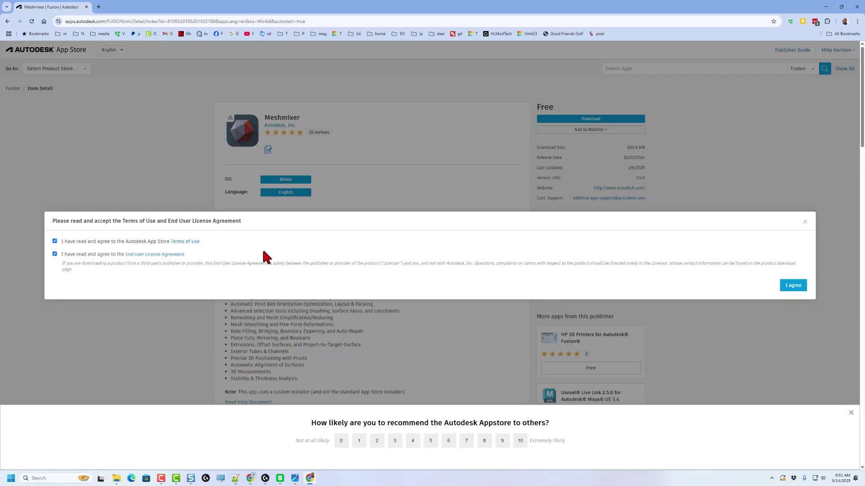
left_click(793, 286)
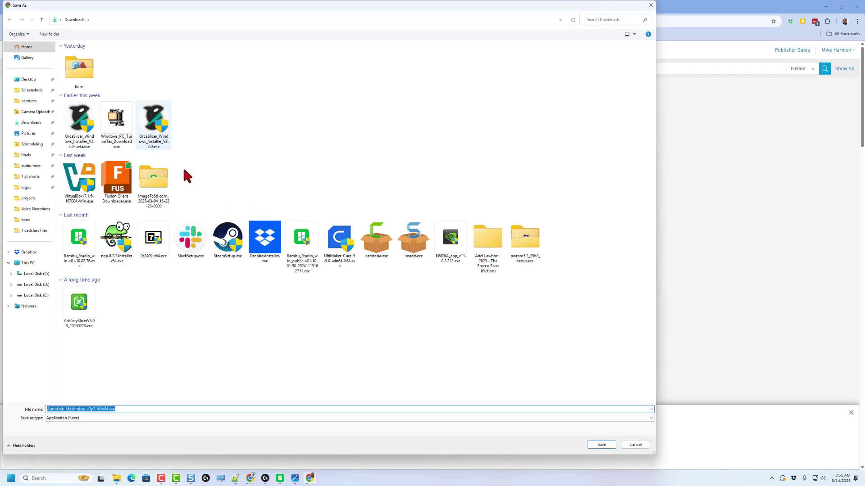
left_click(596, 444)
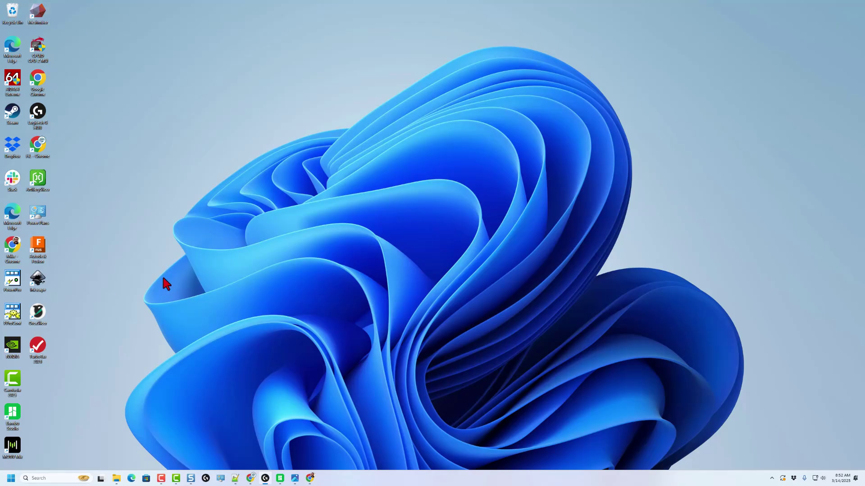
- Launch Meshmixer from its desktop icon and maximize its window
key("super")
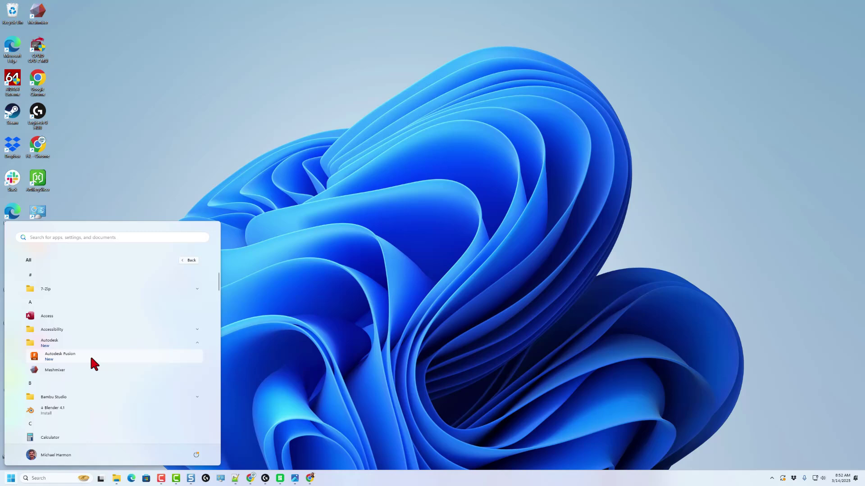
left_click(179, 101)
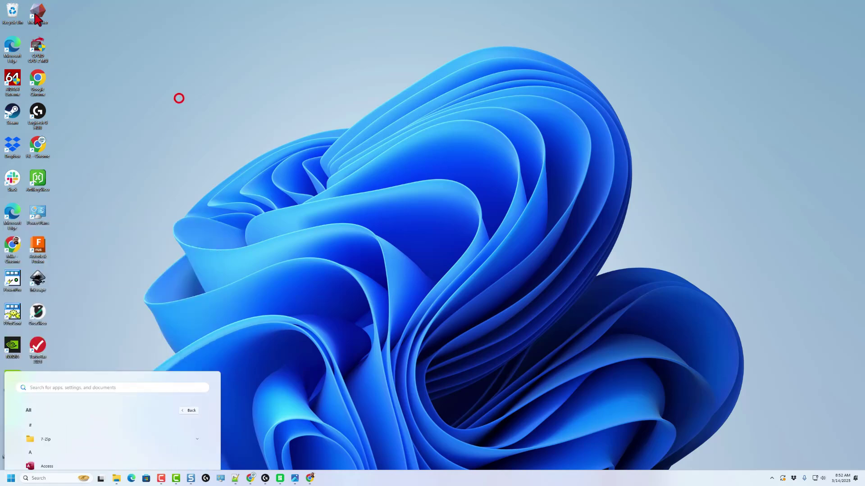
double_click(41, 14)
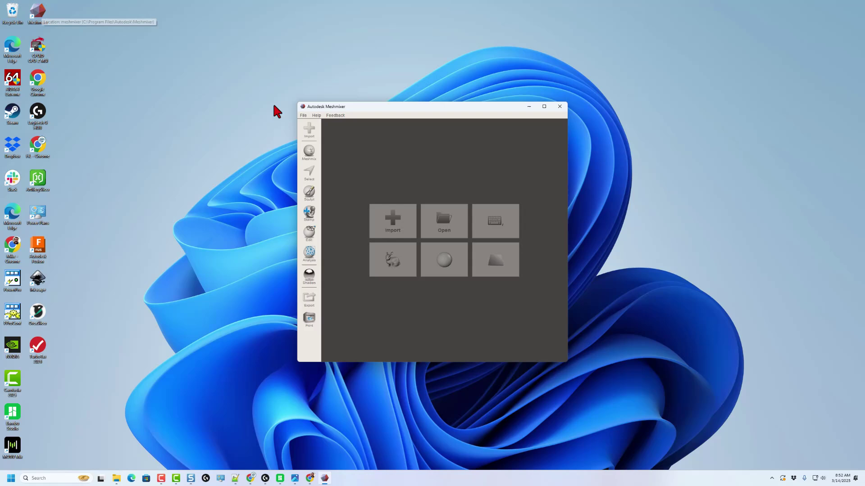
left_click(543, 108)
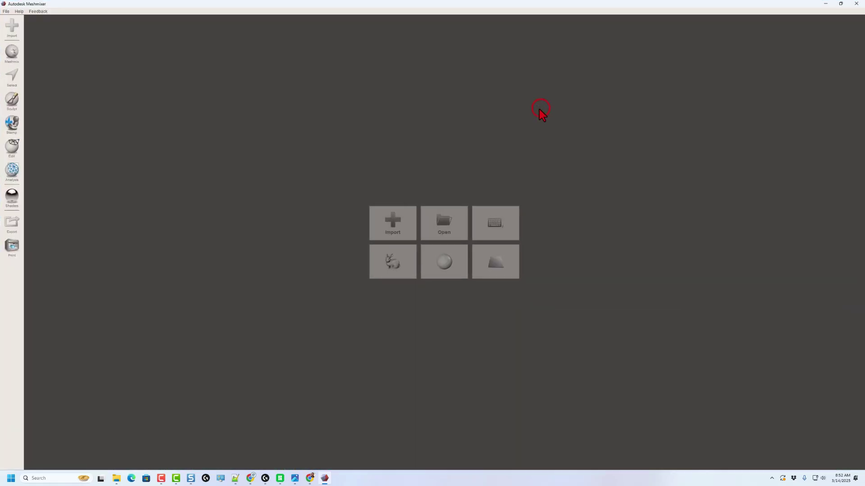
- Import koolaidman2.stl and zoom and orbit so the Kool-Aid Man faces forward
left_click(394, 227)
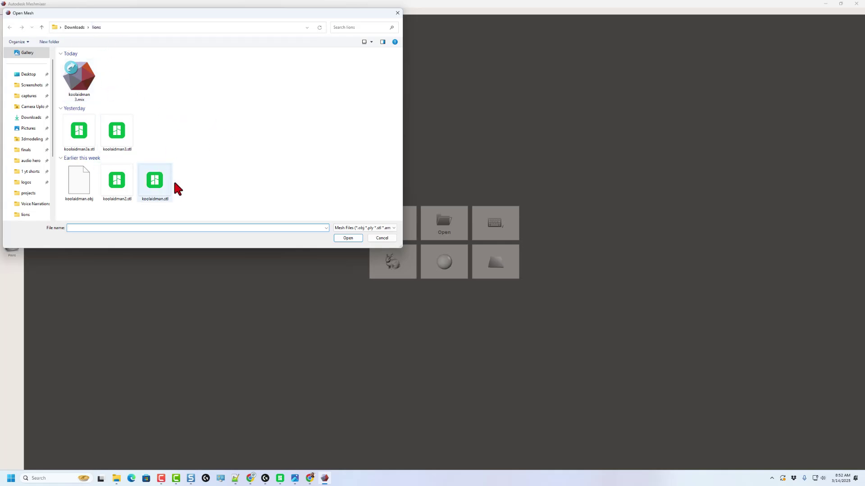
double_click(117, 183)
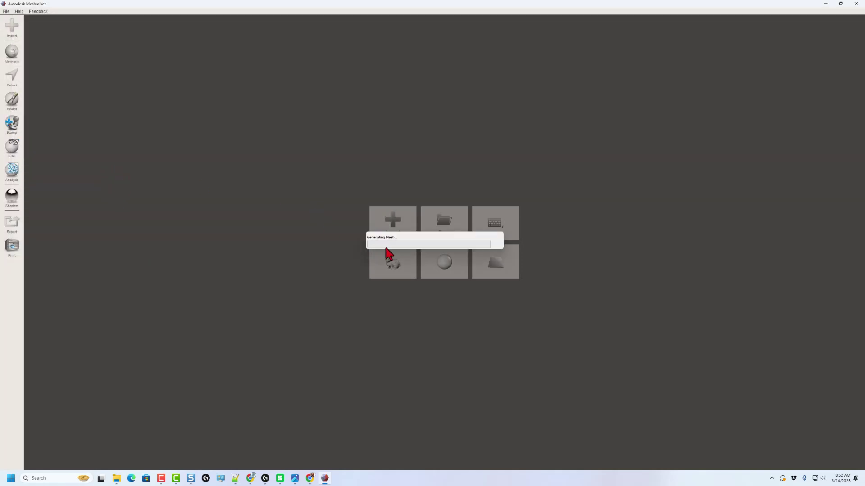
scroll(514, 283, "down", 3)
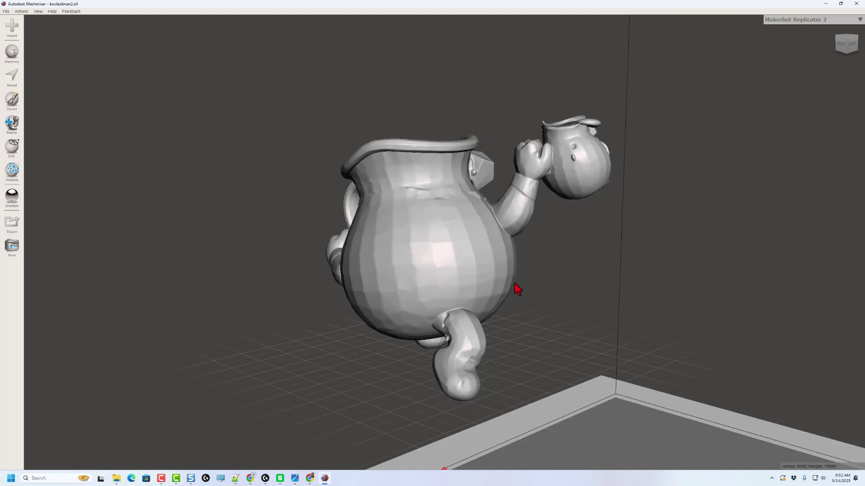
scroll(598, 280, "down", 1)
right_click_drag(598, 280, 339, 253)
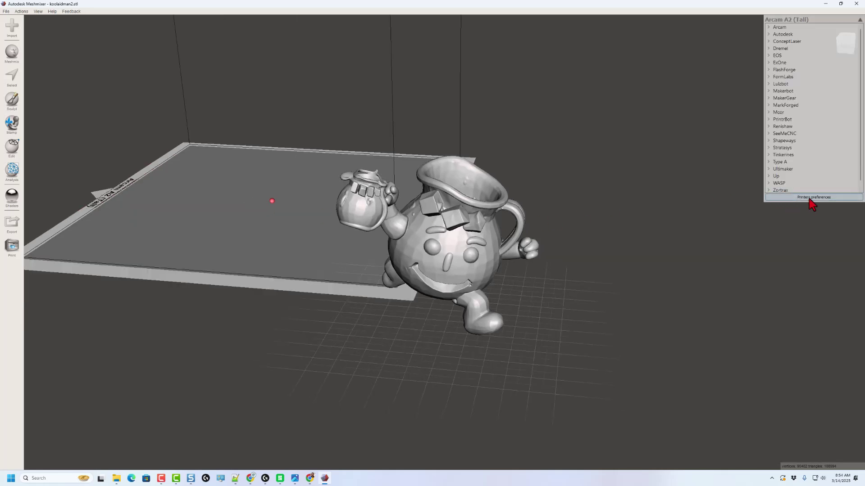
- Use Make All Invisible in the printer preferences so No Printer Selected shows
left_click(811, 199)
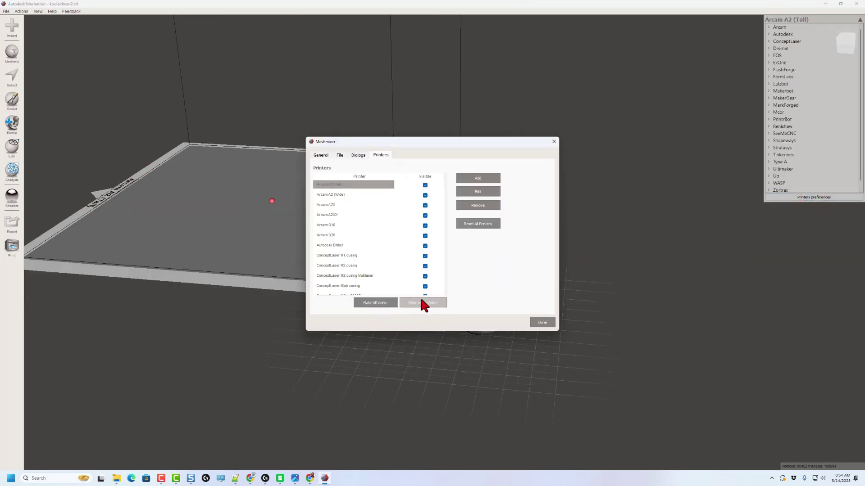
left_click(423, 304)
left_click(539, 324)
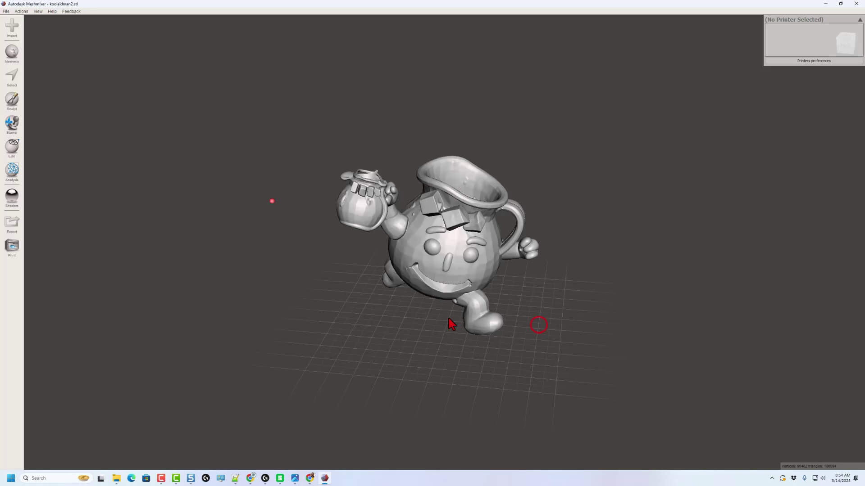
right_click_drag(395, 348, 407, 331)
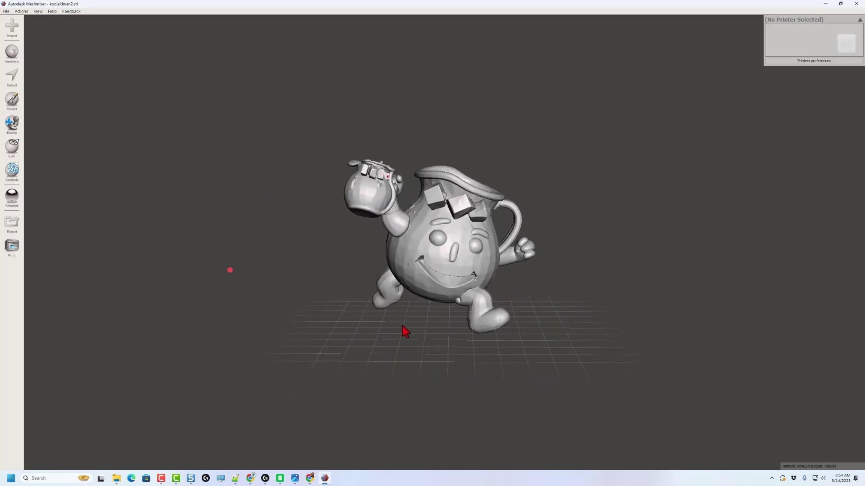
- Collapse the printer panel and turn on Wireframe to reveal the model's dense triangle mesh
left_click(859, 21)
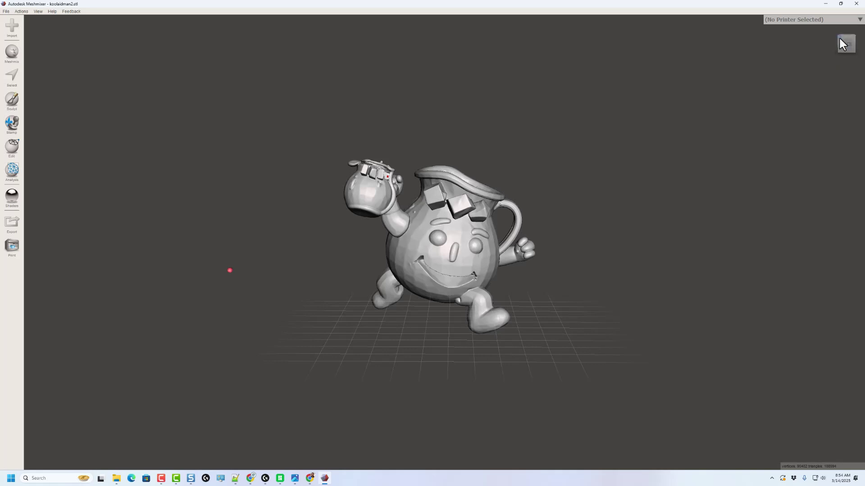
left_click(839, 39)
mouse_move(469, 269)
right_mouse_down()
mouse_move(521, 293)
mouse_move(493, 293)
mouse_move(469, 171)
mouse_move(451, 122)
mouse_move(434, 119)
mouse_move(445, 118)
mouse_move(439, 126)
right_mouse_up()
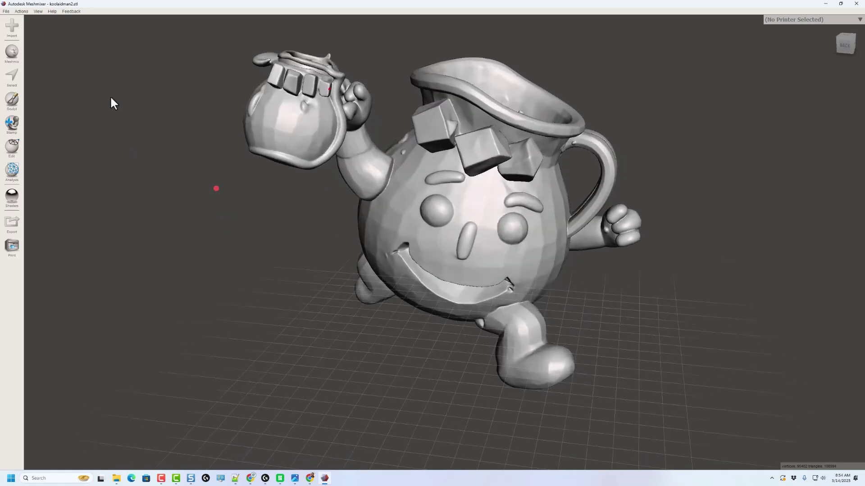
left_click(25, 10)
left_click(46, 72)
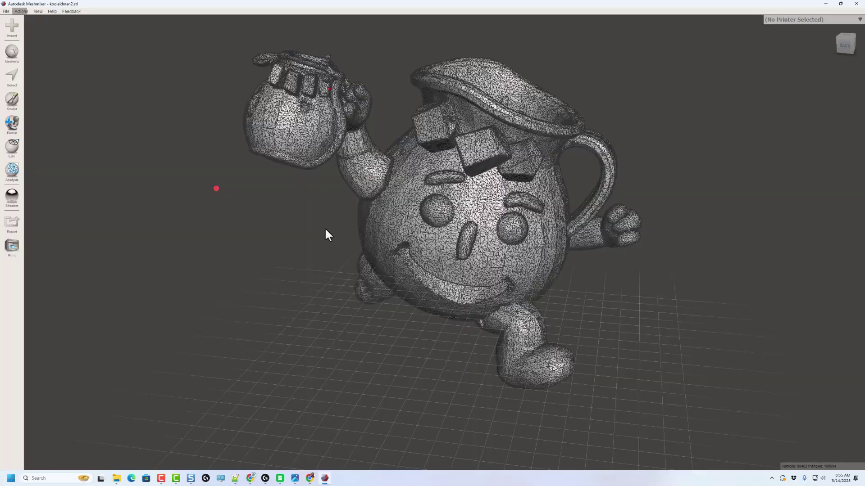
right_click_drag(324, 229, 311, 214)
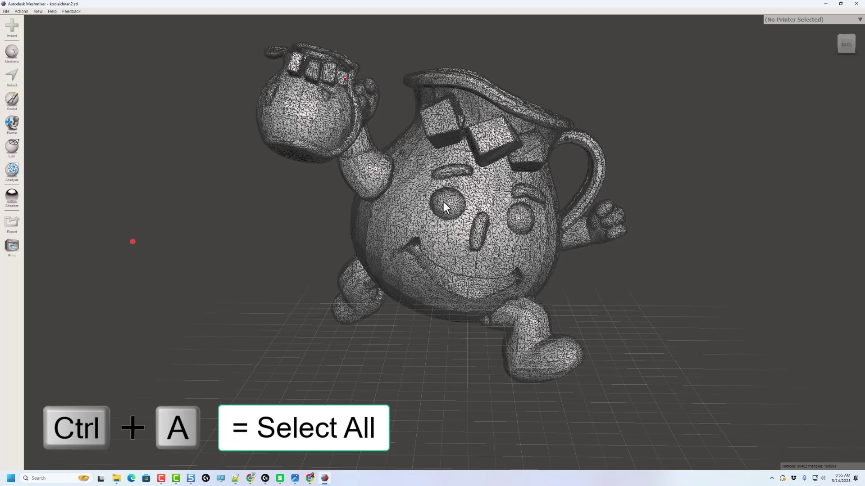
- Select the whole mesh and preview a Shape Preserving Reduce at 65, then 80 percent
key("ctrl+a")
mouse_move(50, 26)
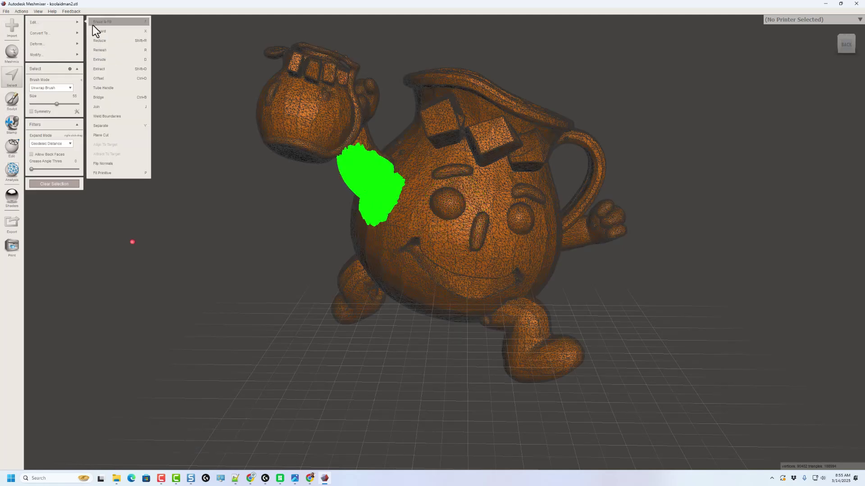
left_click(93, 42)
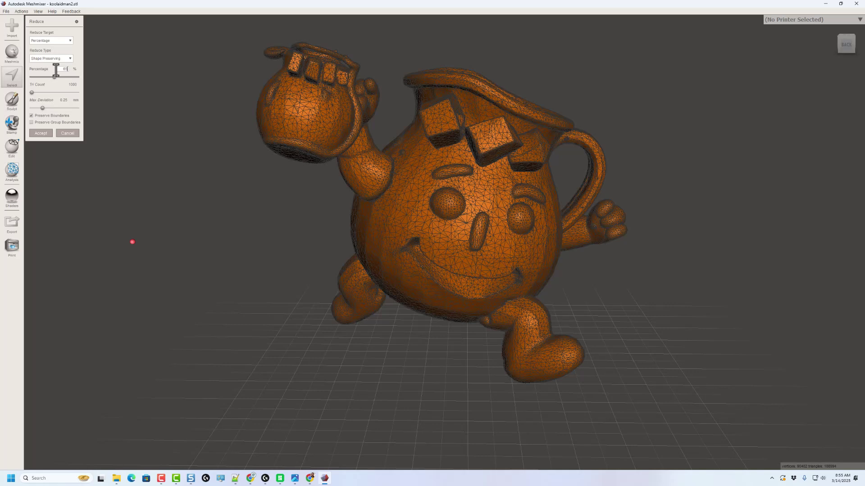
key("Return")
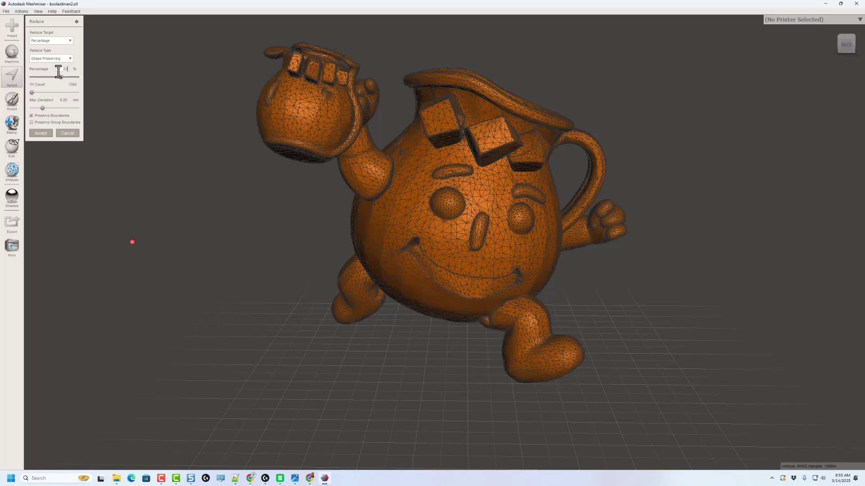
key("Return")
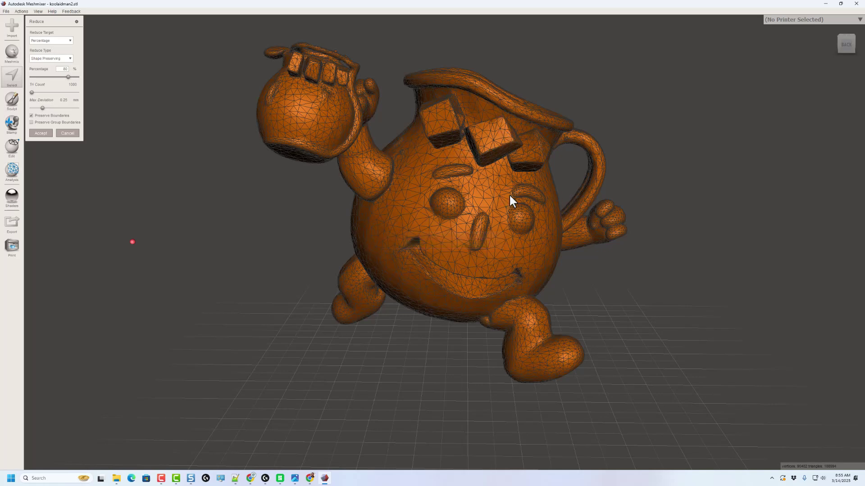
right_click_drag(509, 193, 194, 162)
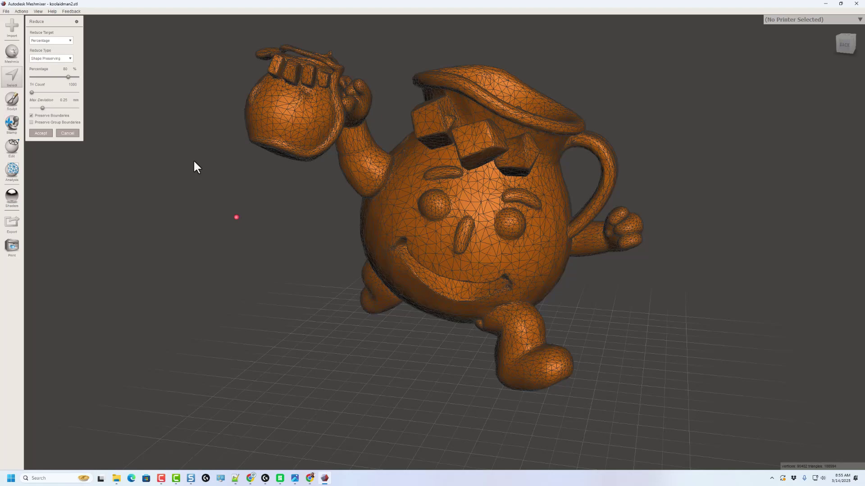
- Accept the reduction to about 36,198 triangles, save as koolaidman 4.mix, and clear the selection
left_click(54, 136)
right_click_drag(55, 137, 235, 223)
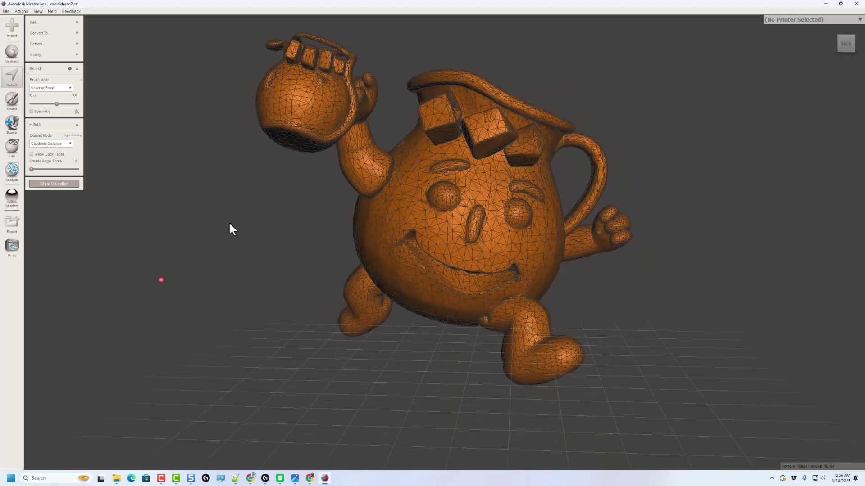
mouse_move(28, 22)
left_click(7, 12)
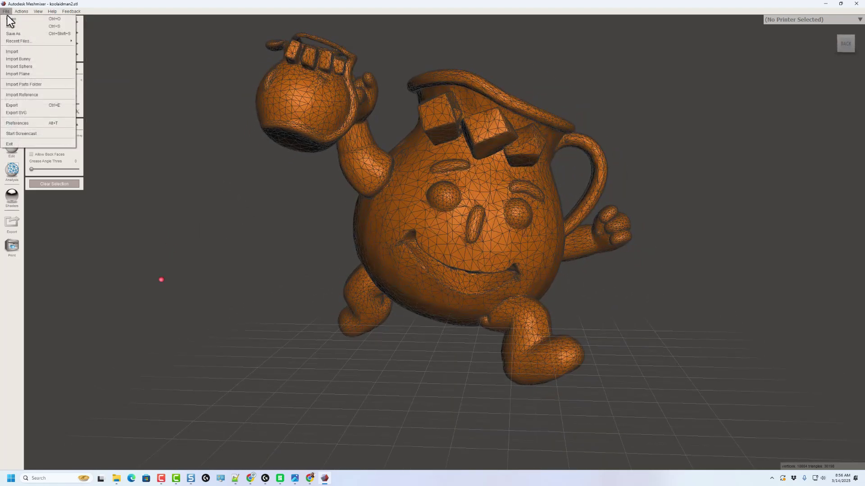
left_click(97, 128)
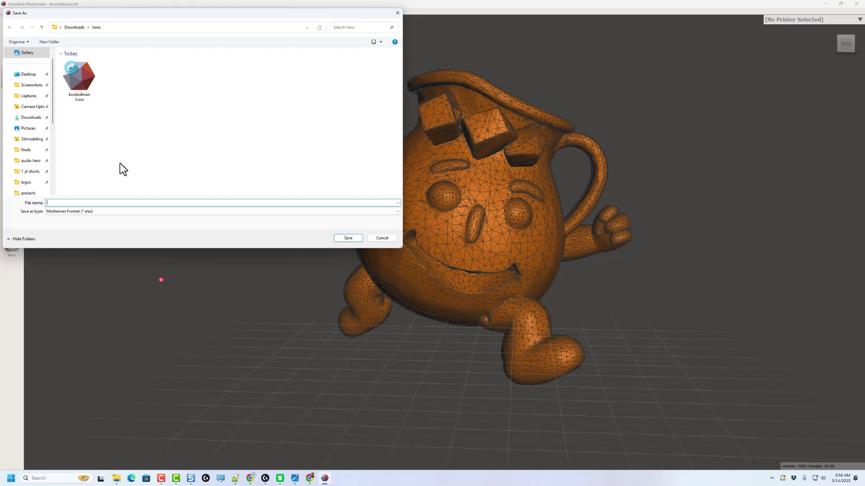
type("4.mix")
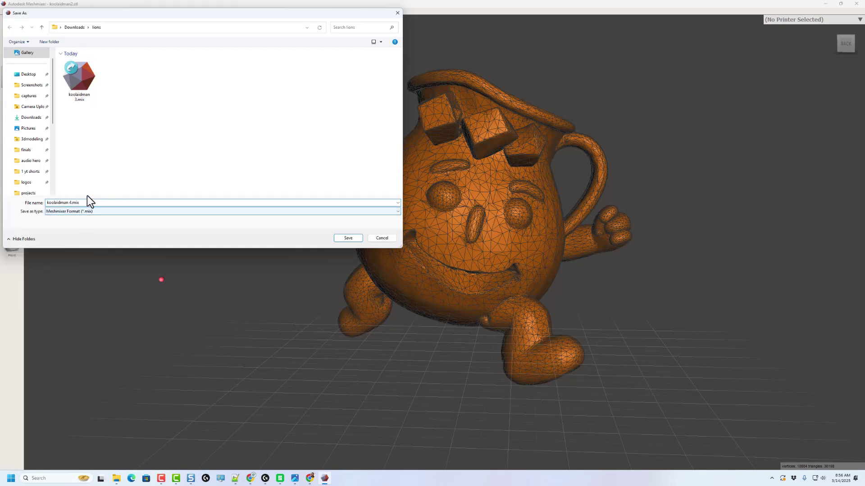
left_click(349, 238)
right_click_drag(348, 237, 328, 286)
left_click(367, 283)
key("Escape")
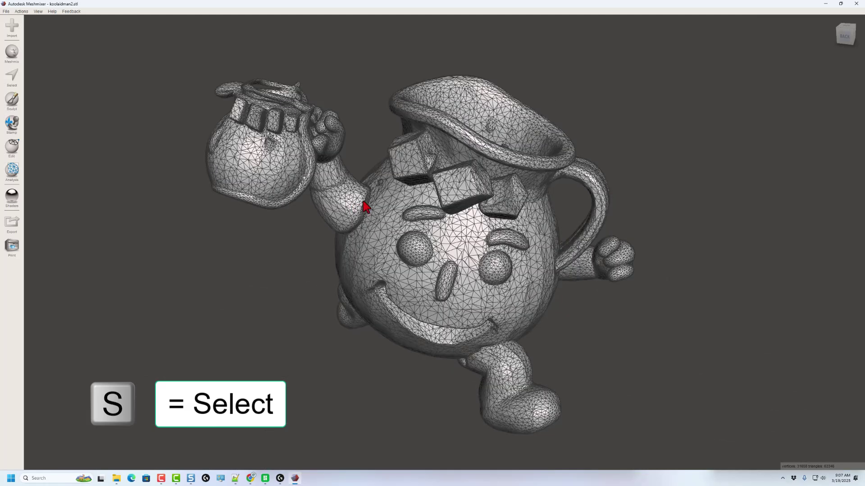
- With the Select brush at size 44, paint over the three ice cubes' fronts, lower faces and sides
key("s")
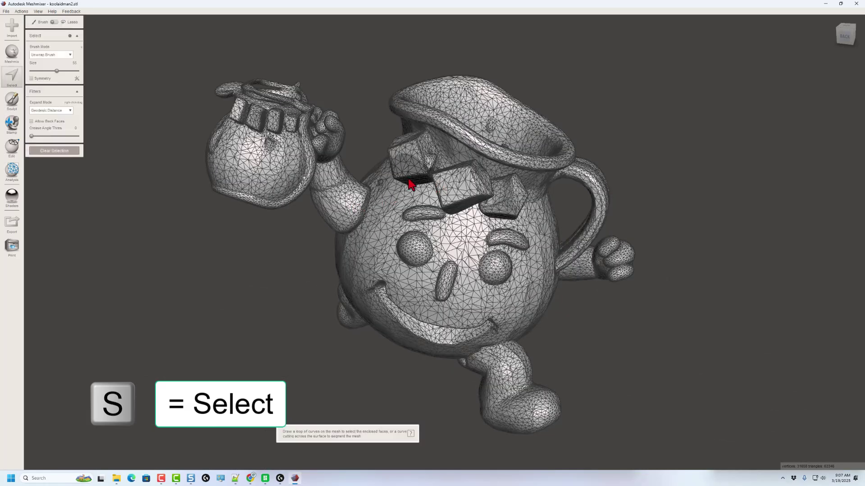
left_click(51, 71)
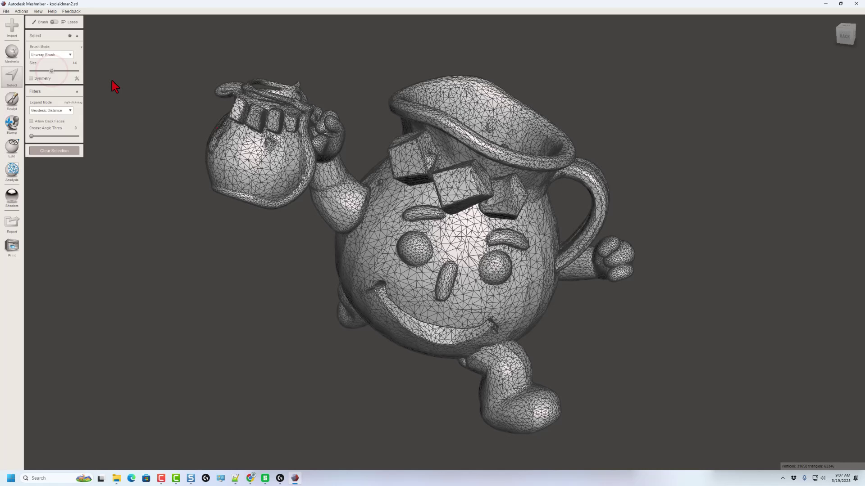
left_click_drag(407, 158, 412, 159)
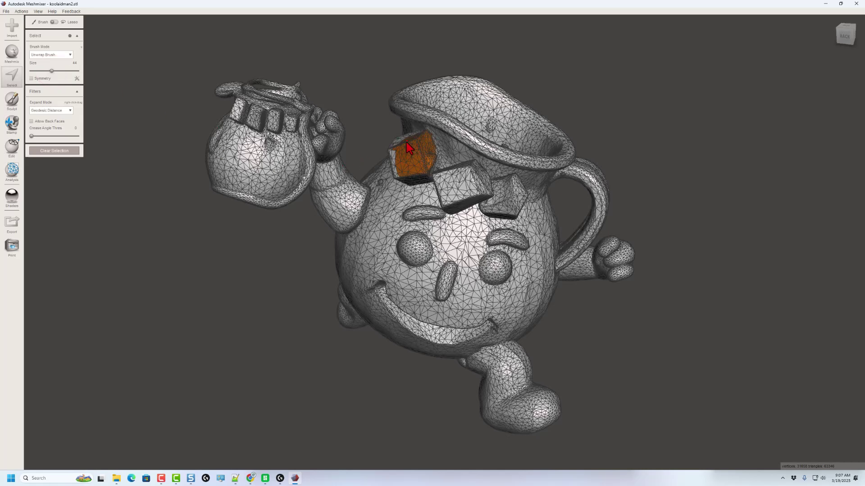
left_click_drag(447, 175, 461, 181)
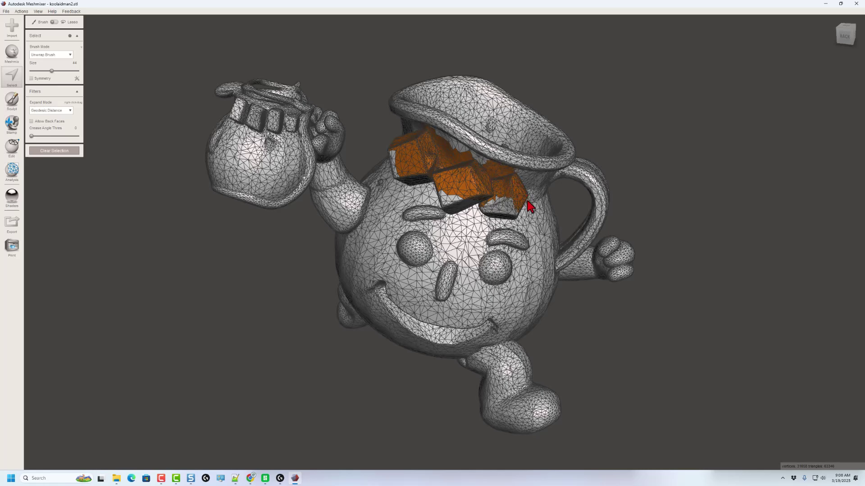
left_click_drag(507, 204, 464, 201)
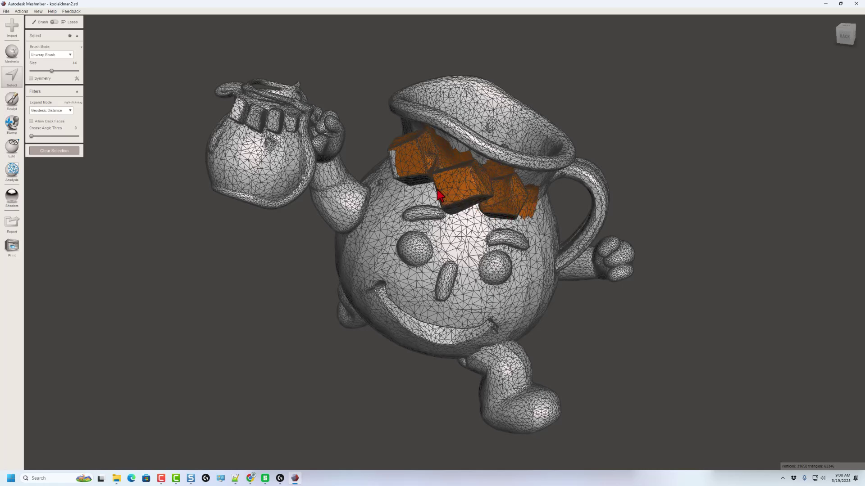
right_click_drag(396, 169, 466, 131)
mouse_move(465, 130)
left_mouse_down()
mouse_move(447, 129)
mouse_move(456, 149)
left_mouse_up()
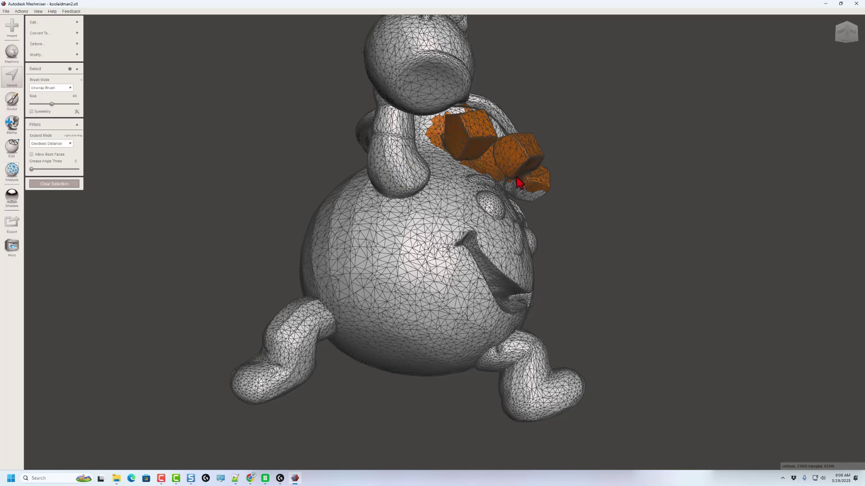
right_click_drag(509, 184, 463, 177)
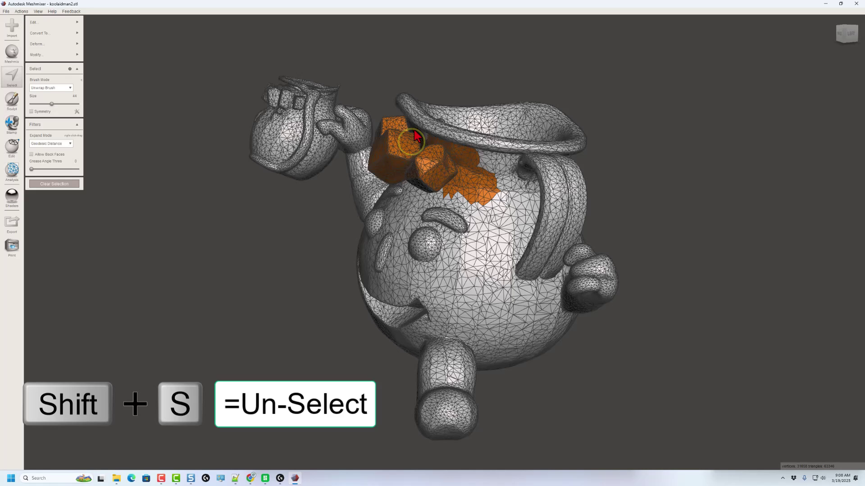
- Deselect stray faces around the ice cubes and zoom in to view them from the top
mouse_move(491, 173)
left_mouse_down("shift")
mouse_move(495, 189)
mouse_move(481, 198)
mouse_move(482, 187)
left_mouse_up("shift")
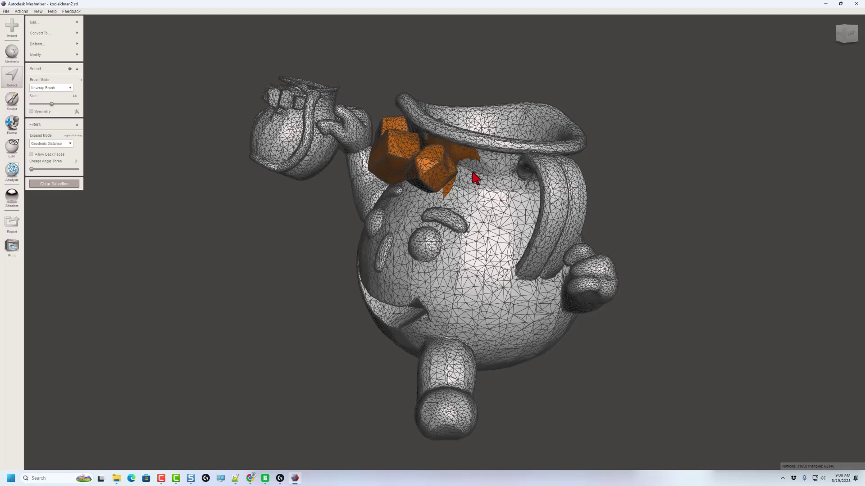
right_click_drag(459, 157, 468, 180)
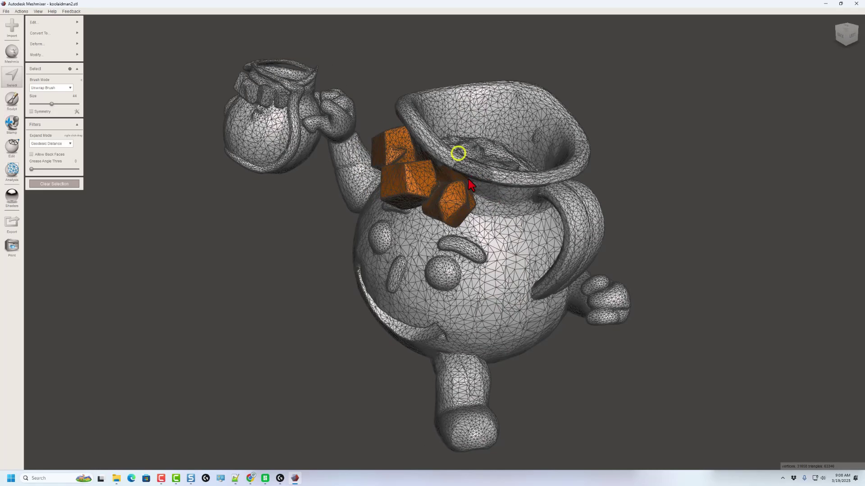
scroll(427, 153, "up", 5)
right_click_drag(503, 126, 441, 122)
scroll(451, 131, "down", 5)
scroll(550, 131, "up", 5)
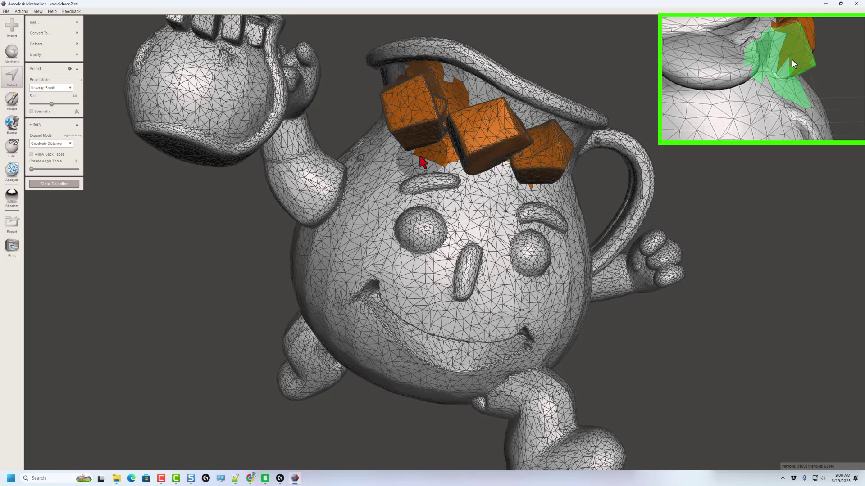
- Extend the selection over the pitcher surface below and around the cubes' base
mouse_move(439, 167)
right_mouse_down()
mouse_move(437, 135)
mouse_move(411, 135)
right_mouse_up()
left_click_drag(411, 136, 417, 134)
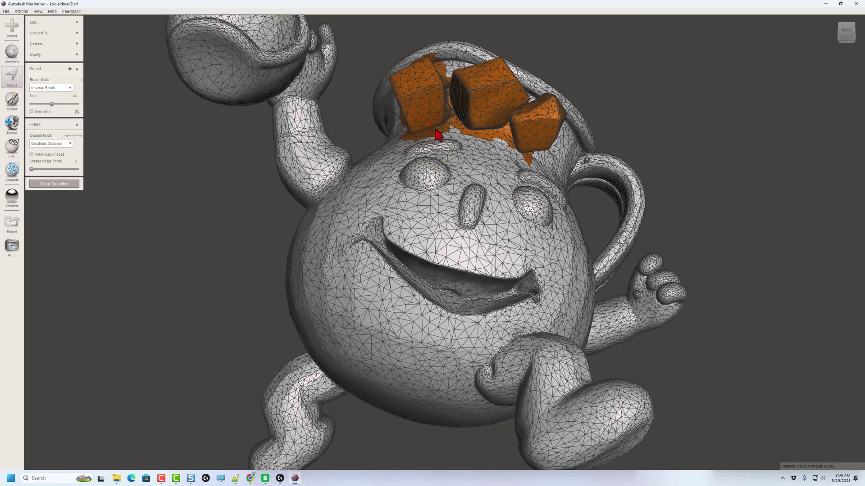
mouse_move(499, 136)
right_mouse_down()
mouse_move(448, 144)
mouse_move(428, 172)
mouse_move(463, 200)
mouse_move(469, 222)
mouse_move(361, 166)
right_mouse_up()
left_click_drag(360, 166, 361, 163)
mouse_move(362, 163)
right_mouse_down()
mouse_move(372, 148)
mouse_move(434, 170)
mouse_move(492, 174)
mouse_move(506, 143)
mouse_move(404, 161)
right_mouse_up()
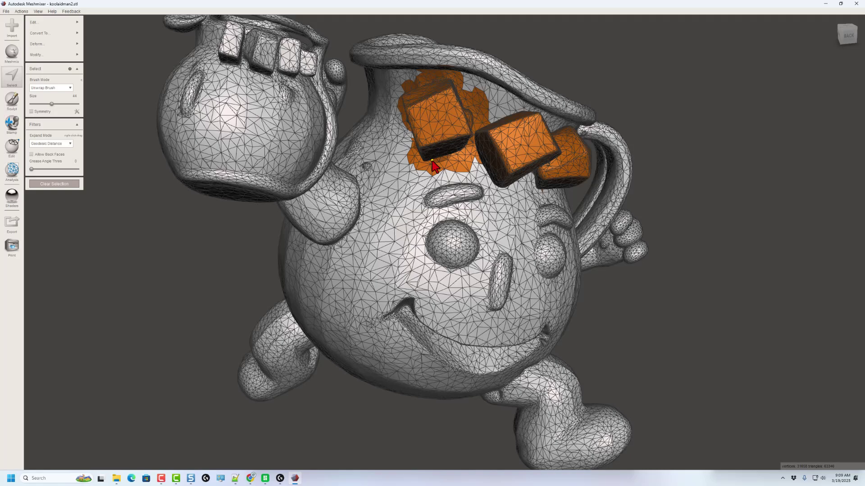
- Erase & Fill the selected ice cubes and inspect the smooth patch on the pitcher top
right_click_drag(426, 166, 396, 170)
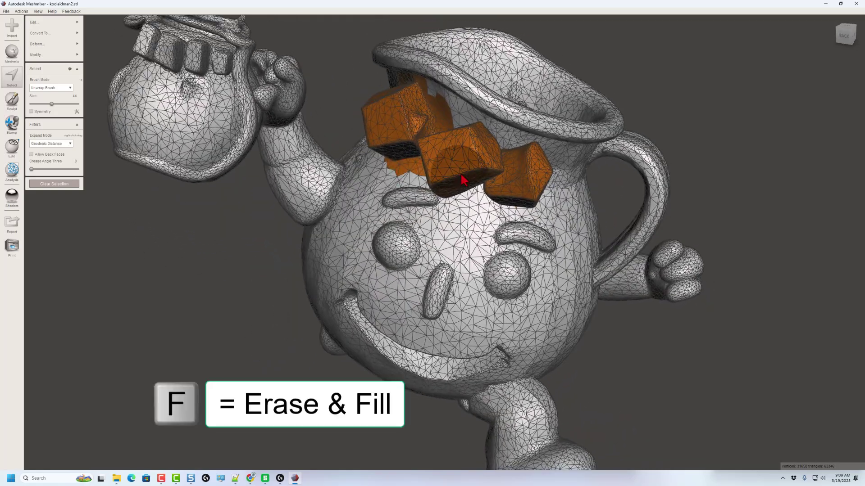
key("f")
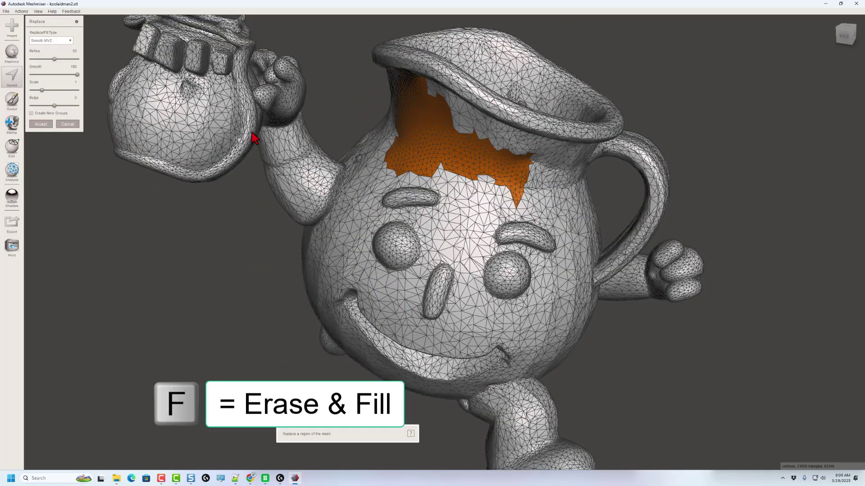
mouse_move(410, 181)
right_mouse_down()
mouse_move(469, 172)
mouse_move(376, 163)
mouse_move(302, 185)
mouse_move(453, 180)
mouse_move(476, 289)
mouse_move(469, 169)
mouse_move(301, 230)
right_mouse_up()
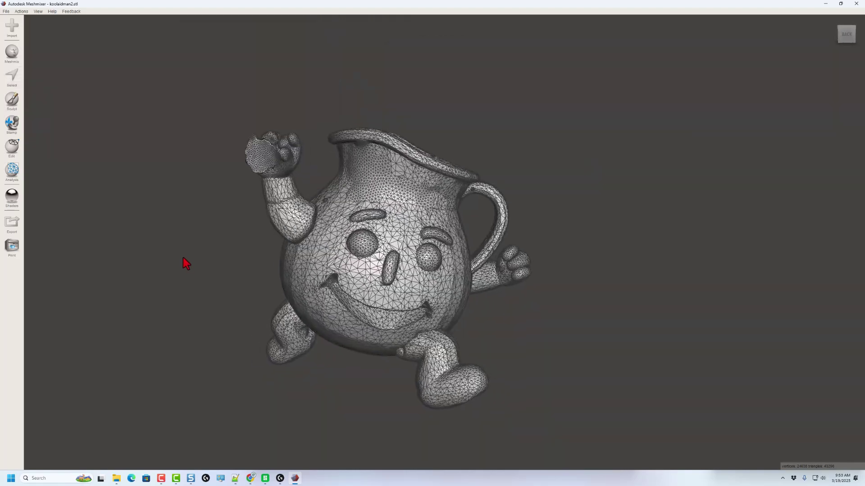
- Export the mesh in STL Binary Format as koolaidman 6b.stl, renamed from koolaidman 6a.stl
mouse_move(183, 257)
right_mouse_down()
mouse_move(171, 243)
mouse_move(174, 251)
right_mouse_up()
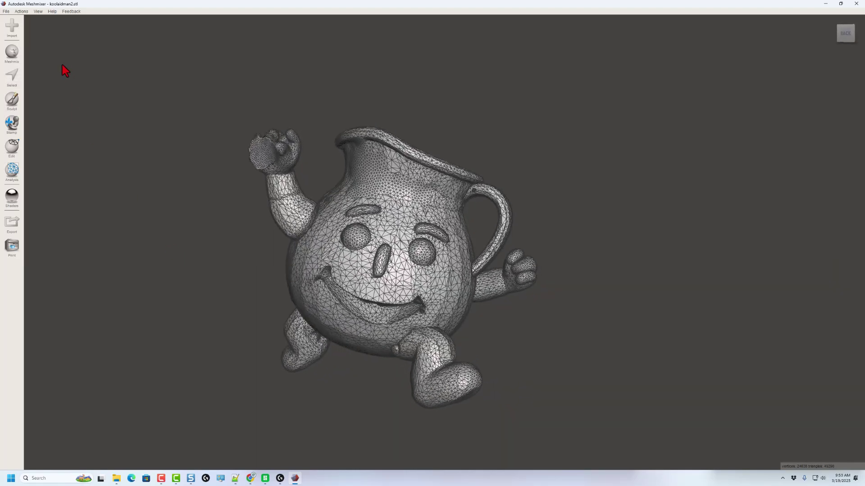
left_click(9, 13)
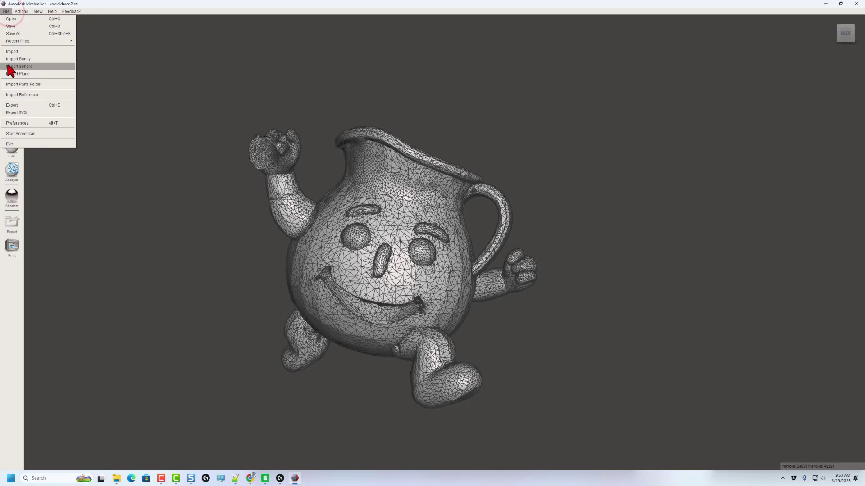
left_click(9, 107)
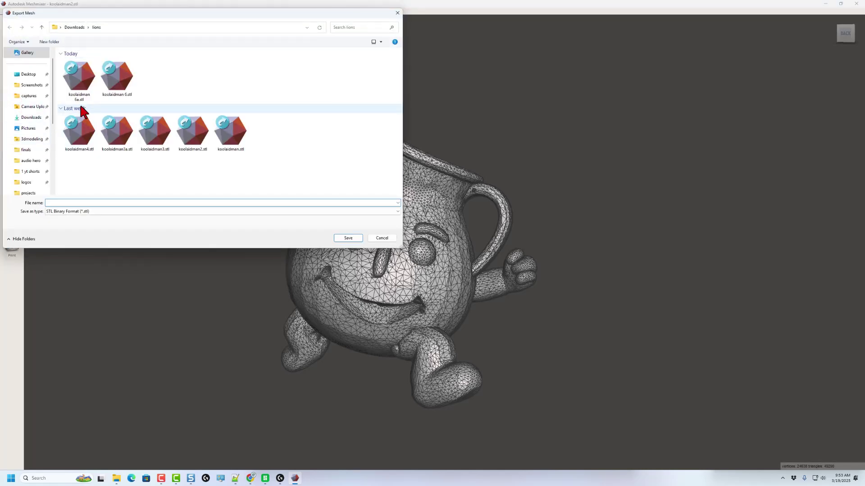
left_click(80, 83)
left_click(71, 203)
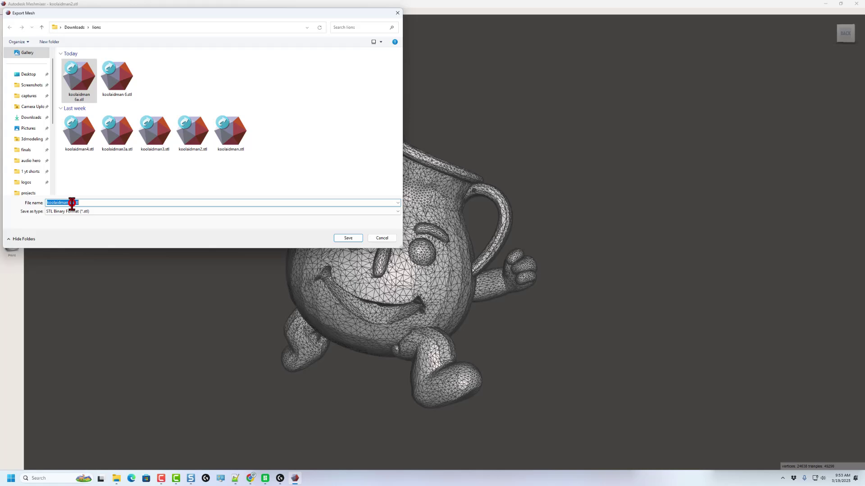
key("Delete")
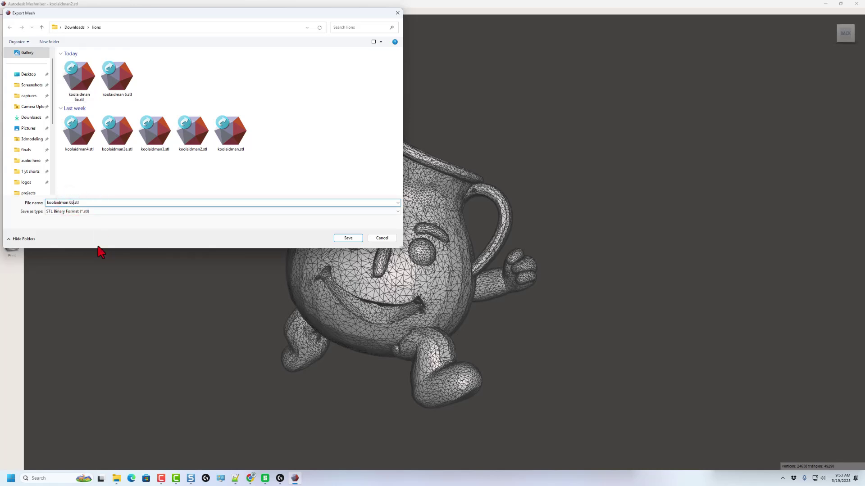
left_click(66, 211)
left_click(71, 213)
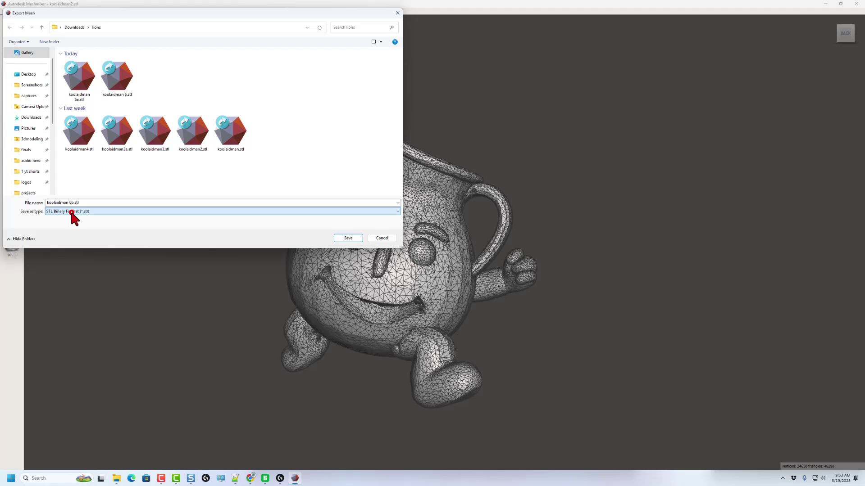
left_click(347, 238)
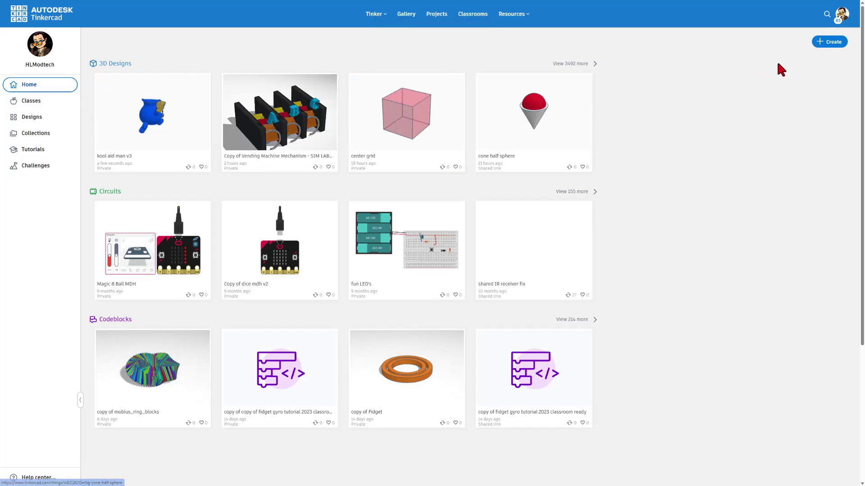
- Create a new 3D design and rename it from kool aid man v3 to kool aid man v4
left_click(823, 41)
left_click(817, 64)
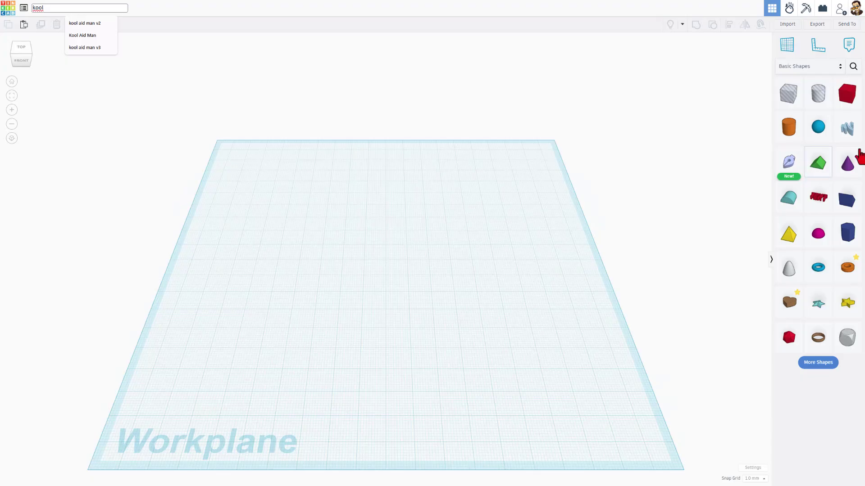
left_click(96, 47)
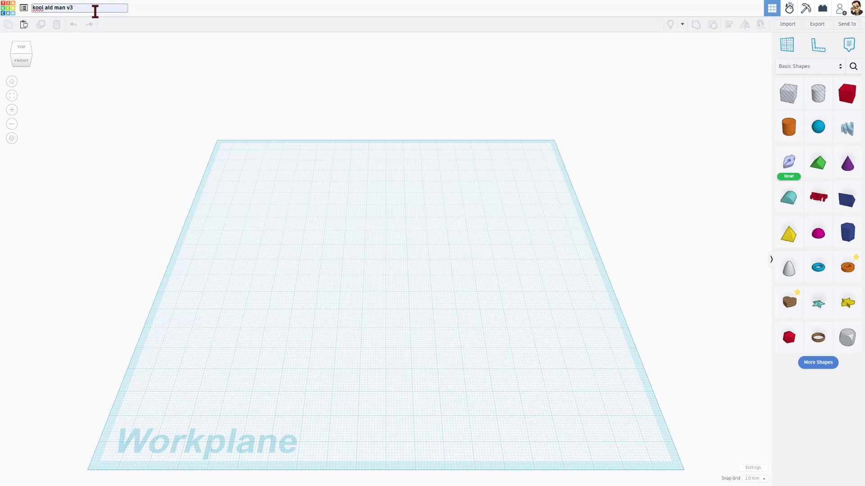
key("BackSpace")
type("4")
- Import koolaidman 6b.stl in millimetres at 100% scale and orbit around the model
left_click(779, 25)
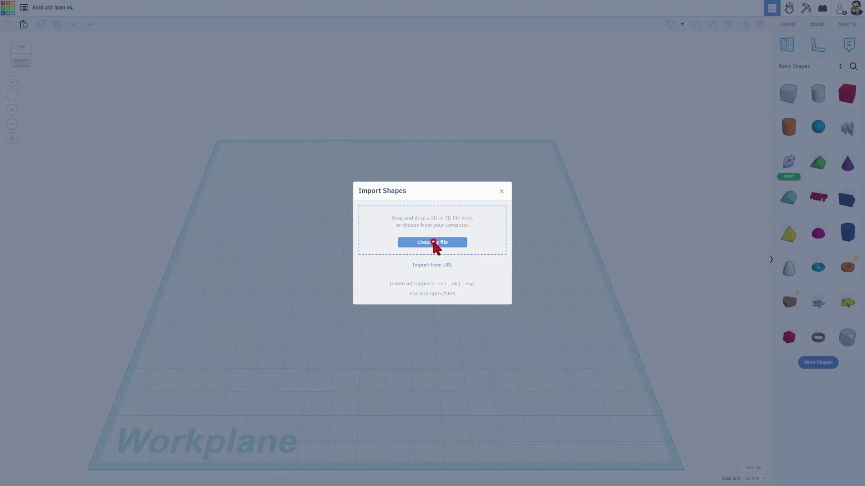
left_click(434, 243)
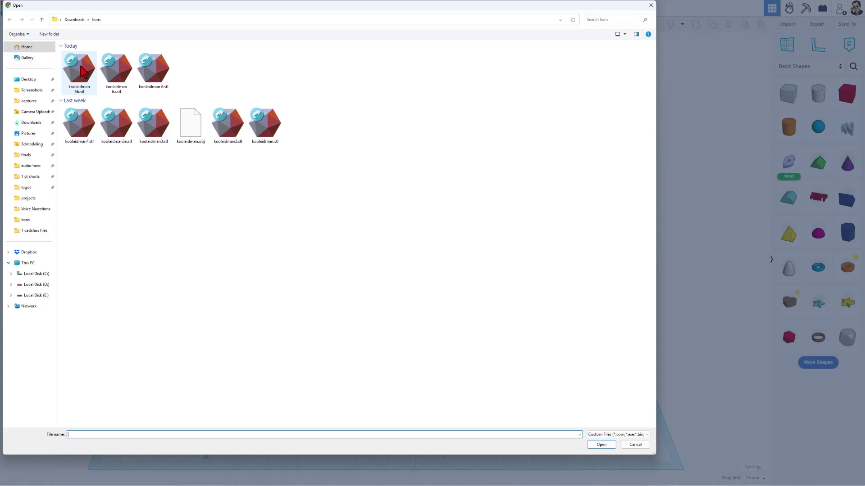
double_click(83, 72)
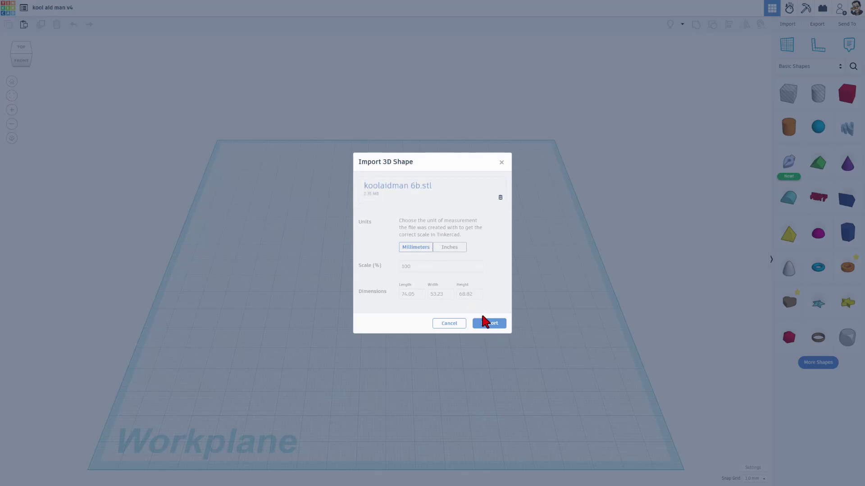
left_click(487, 323)
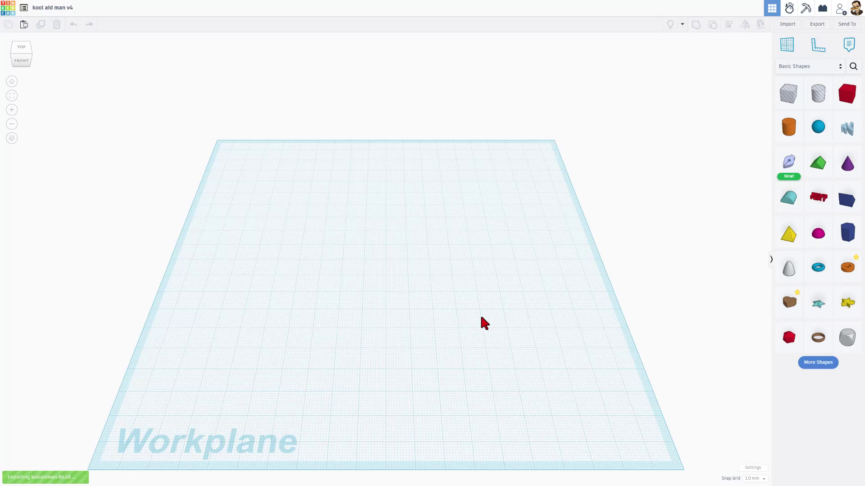
right_click_drag(577, 334, 319, 133)
right_click_drag(306, 103, 437, 253)
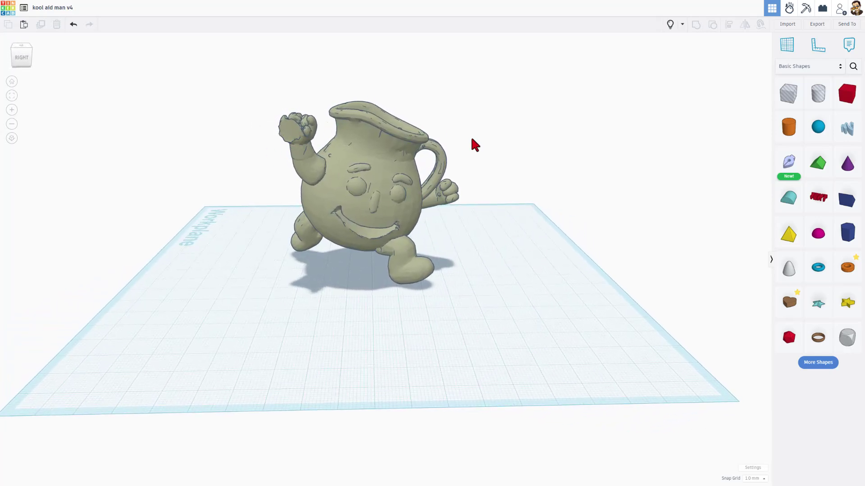
- Colour the Kool-Aid Man model solid blue (0048ff)
left_click(374, 183)
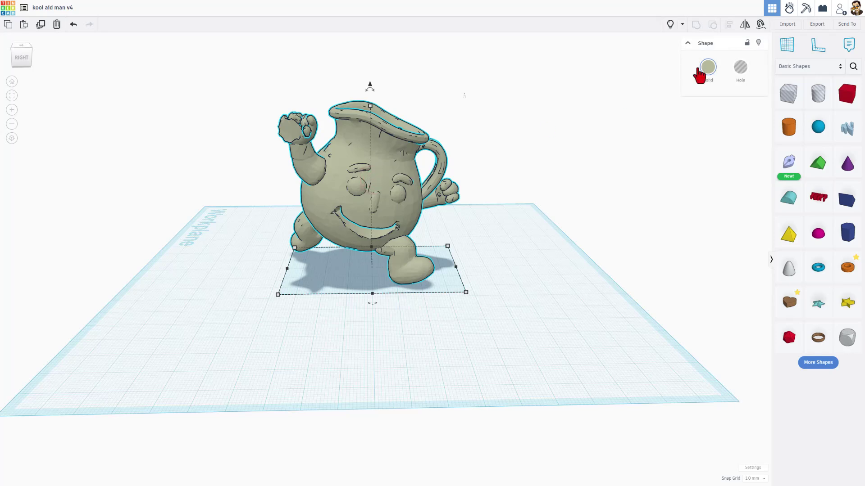
left_click(699, 71)
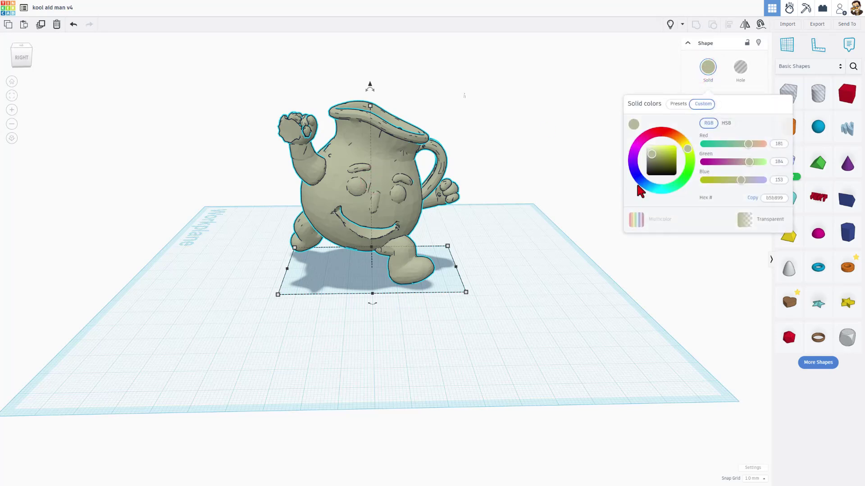
left_click_drag(637, 182, 642, 181)
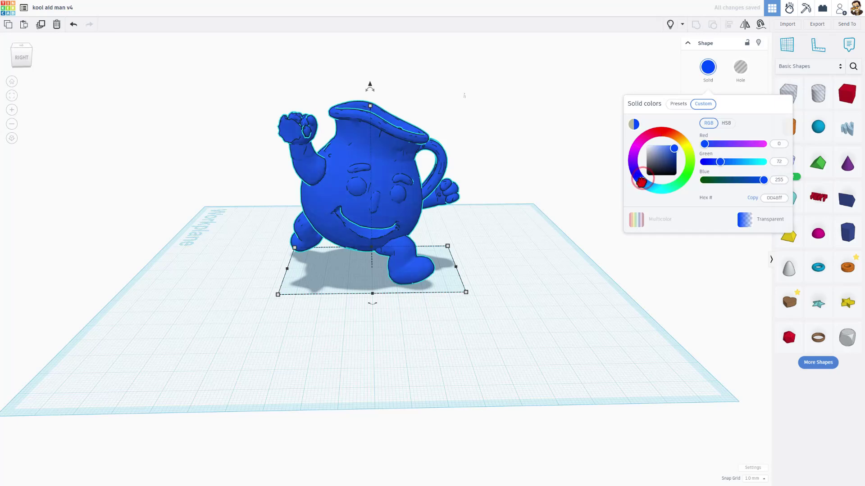
left_click(540, 166)
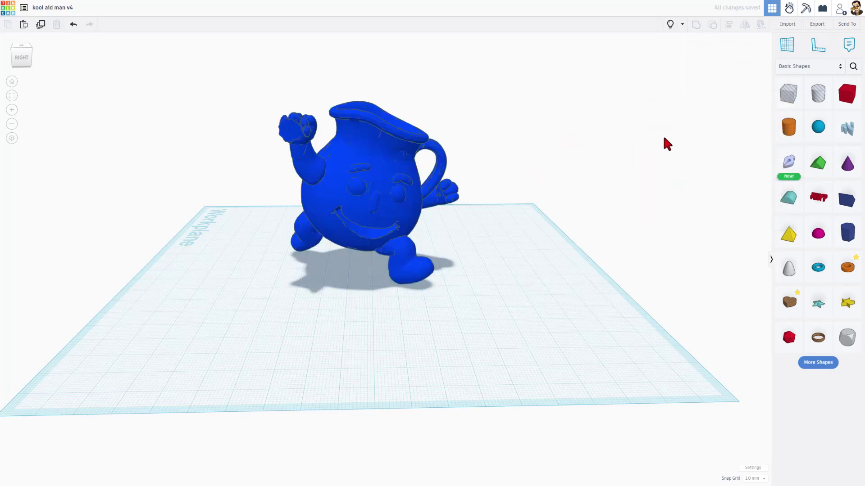
- Switch the shape library to Creatures & Characters and lower the viewing angle
left_click(828, 67)
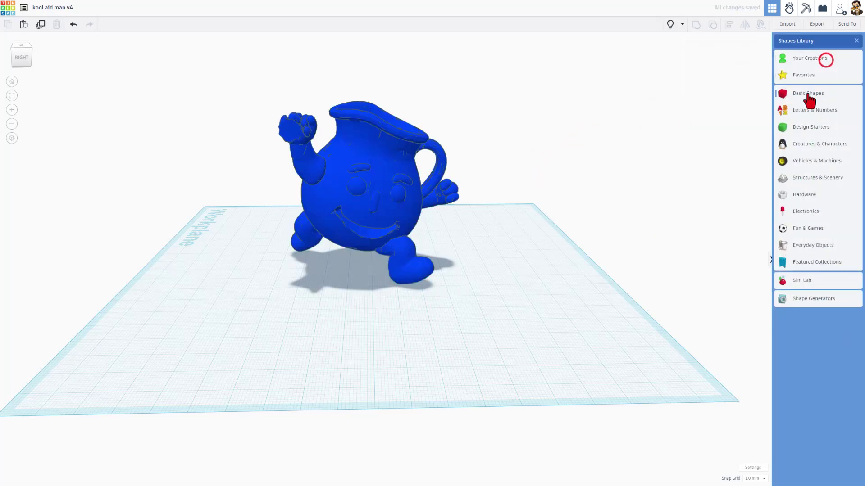
left_click(801, 144)
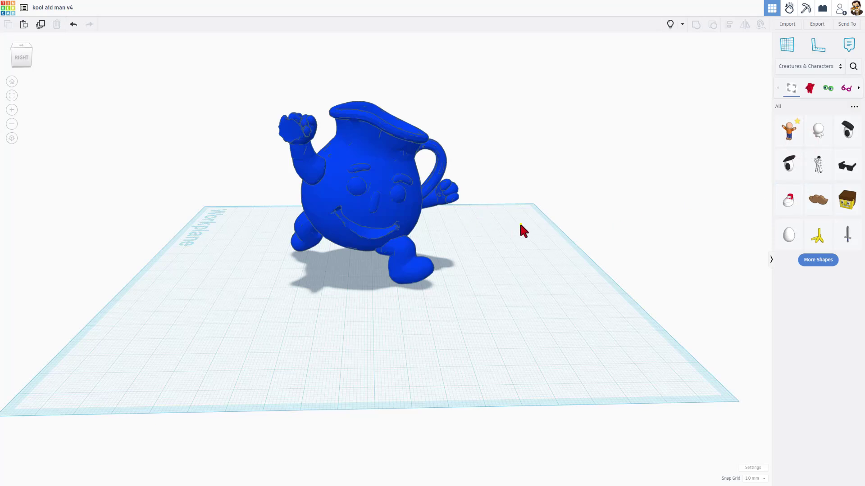
mouse_move(520, 225)
right_mouse_down()
mouse_move(501, 218)
mouse_move(442, 305)
mouse_move(412, 247)
mouse_move(516, 224)
mouse_move(539, 228)
mouse_move(573, 258)
mouse_move(569, 235)
mouse_move(534, 234)
right_mouse_up()
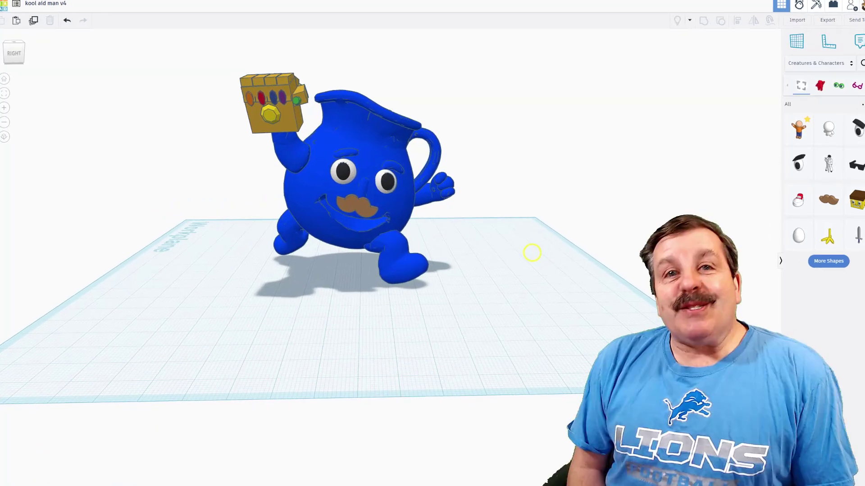